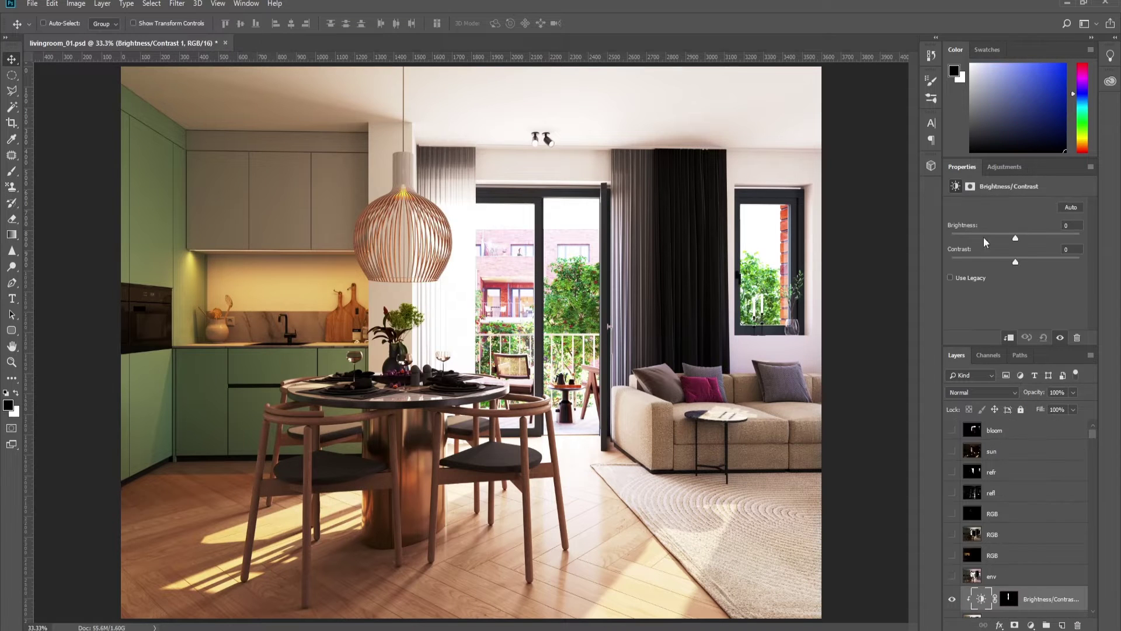
scroll(1017, 514, down, 5)
Load the Plane051 Cryptomatte mask as a selection after selecting the Box8222899 mask layer
click(983, 607)
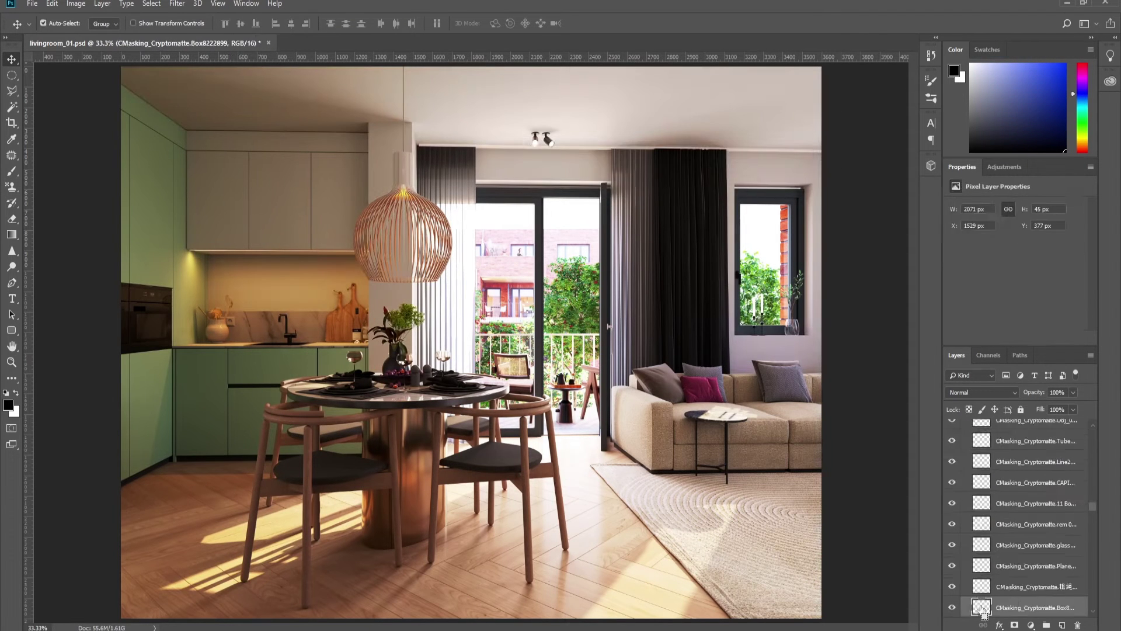
scroll(1016, 526, up, 3)
right_click(573, 296)
click(642, 327)
ctrl+click(982, 607)
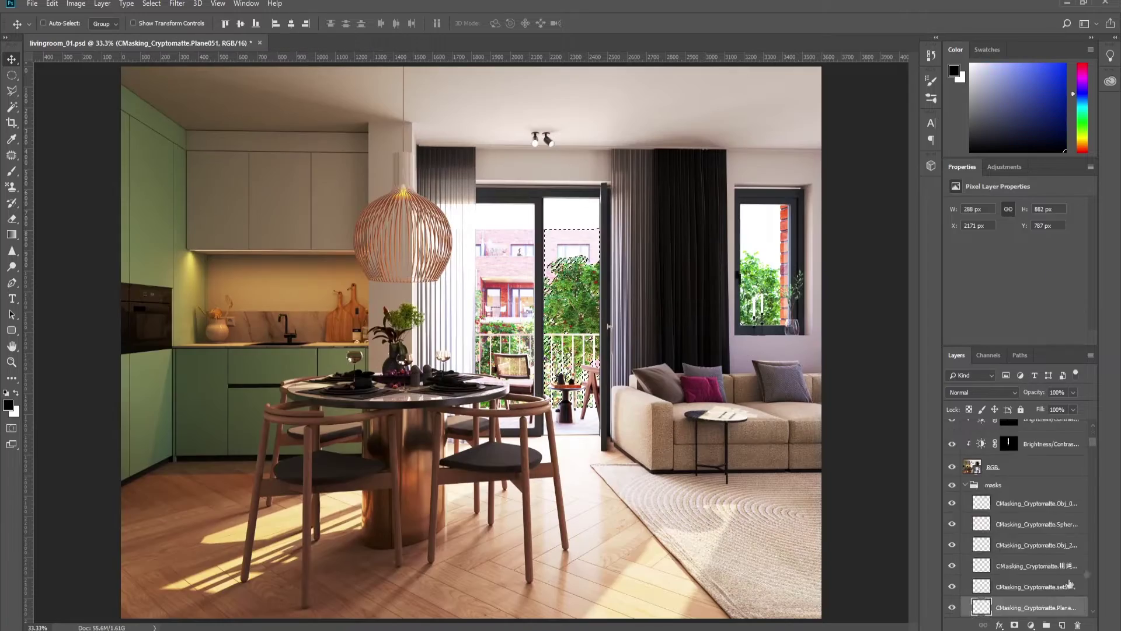
Preview the layer mask in black and white, then review the env layer's blend mode
scroll(1017, 526, up, 5)
alt+click(1001, 565)
alt+click(1002, 564)
alt+click(1001, 565)
alt+click(1002, 565)
click(981, 392)
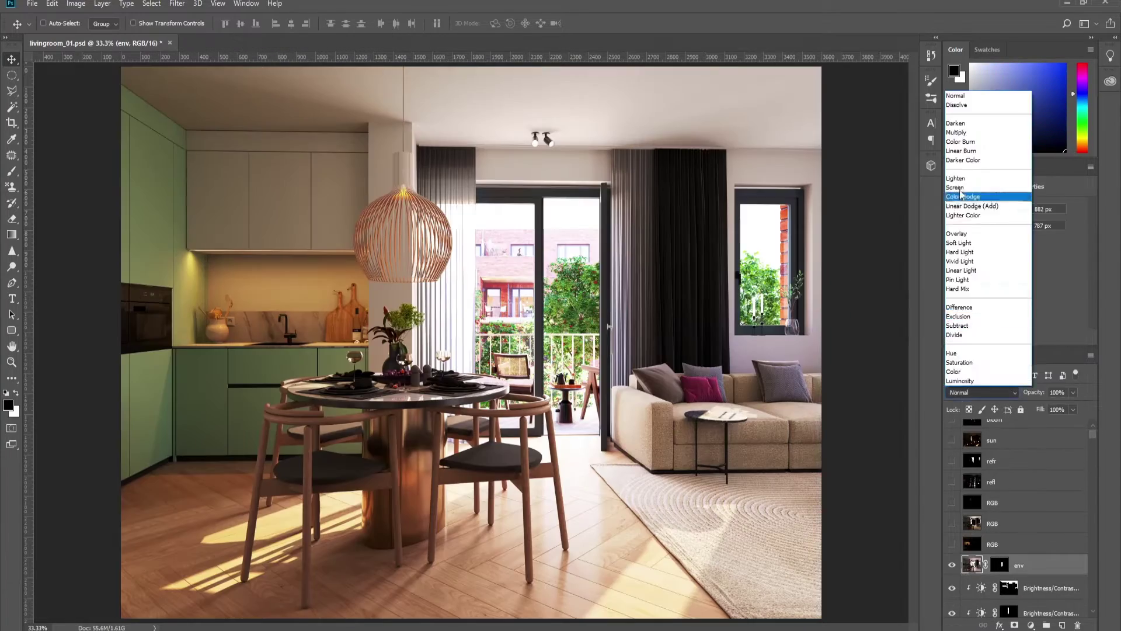
key(Escape)
Make the three RGB layers visible and review the top RGB layer's blend mode
drag(952, 544, 952, 502)
click(1005, 503)
click(993, 392)
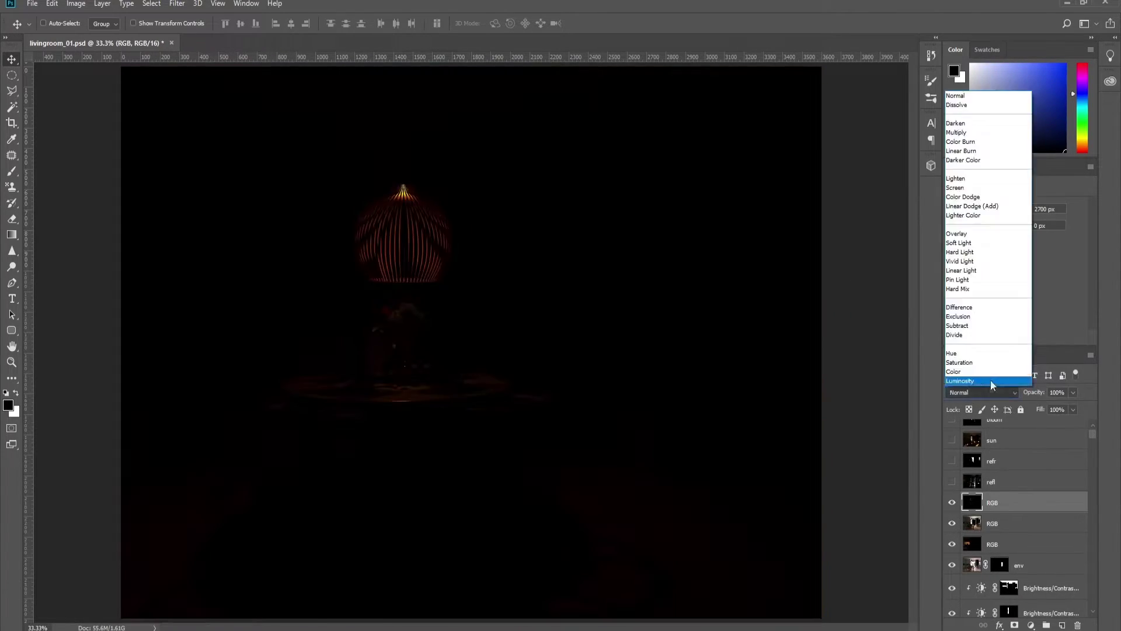
key(Escape)
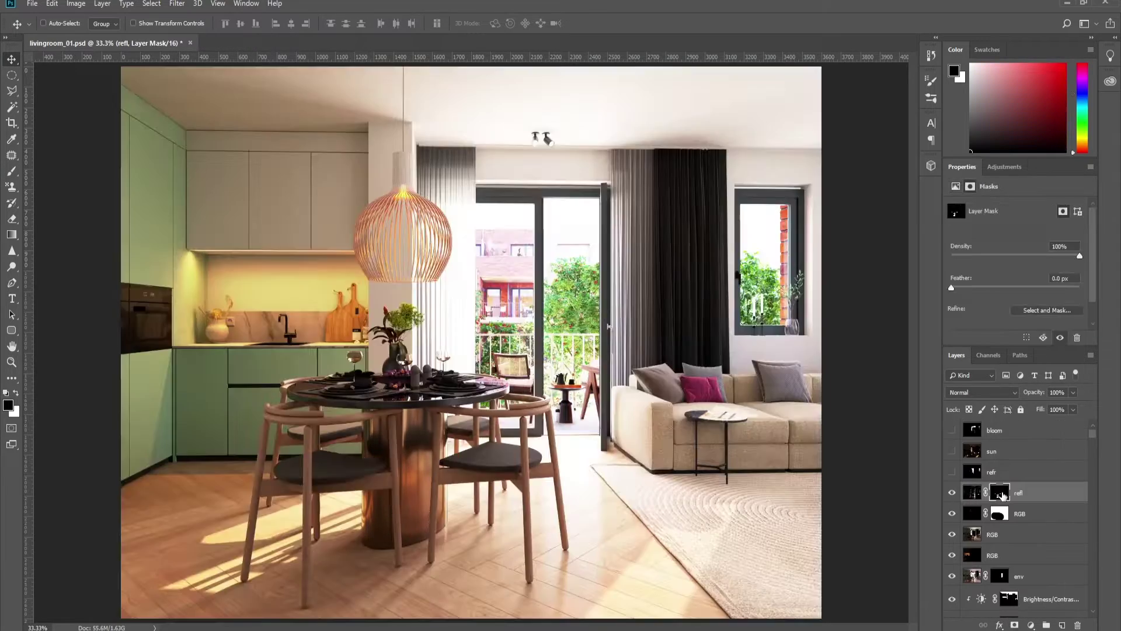
Set refl to Linear Dodge (Add) at 53% opacity and bloom to Screen
click(981, 392)
key(Escape)
drag(1073, 392, 1046, 415)
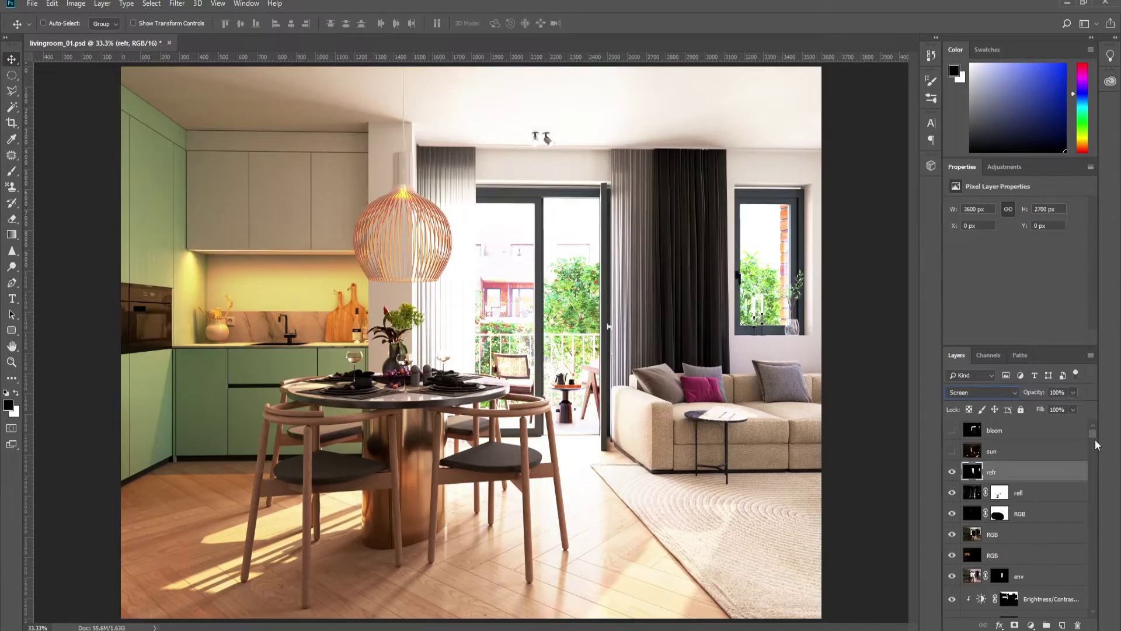
click(981, 392)
key(Escape)
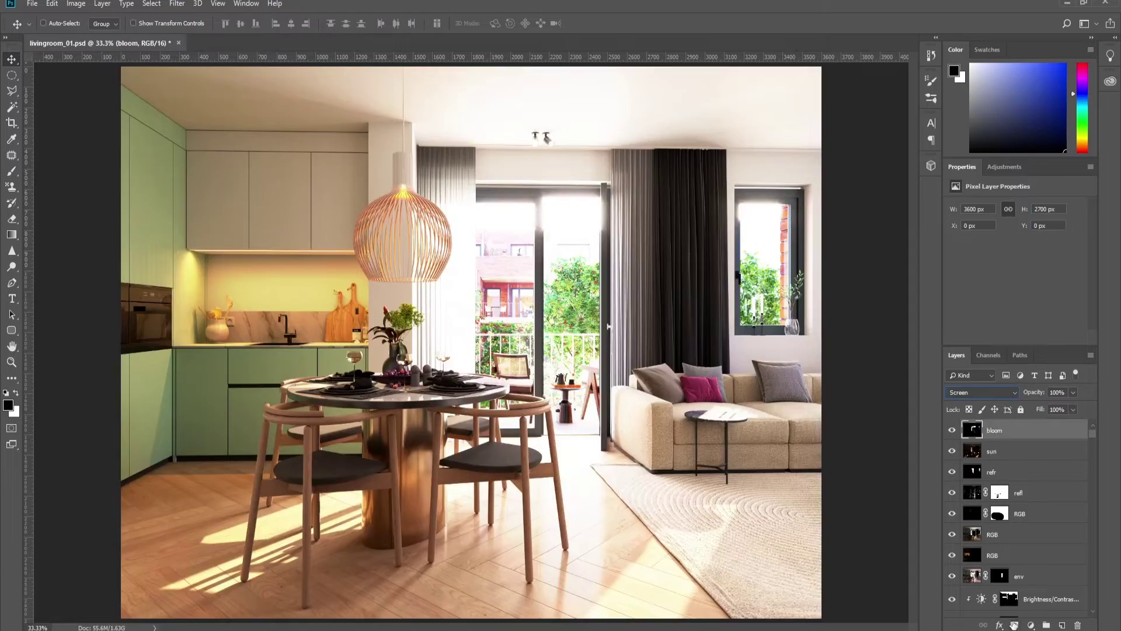
Add a Levels adjustment layer masked with the lower kitchen cabinets' Cryptomatte selection
click(1014, 625)
click(1031, 625)
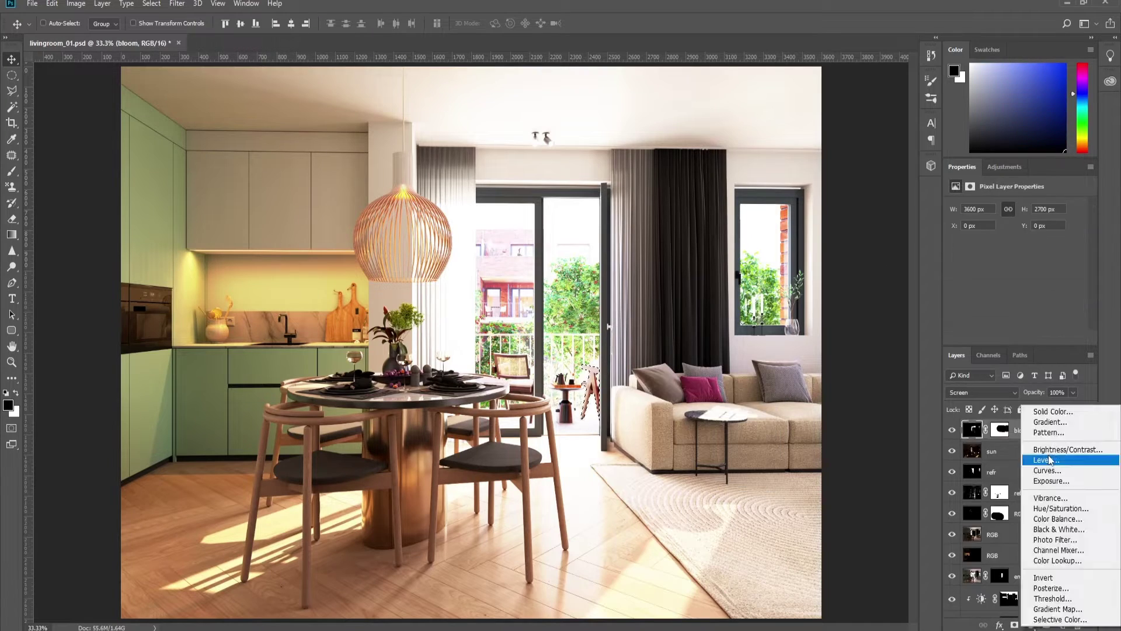
click(1045, 460)
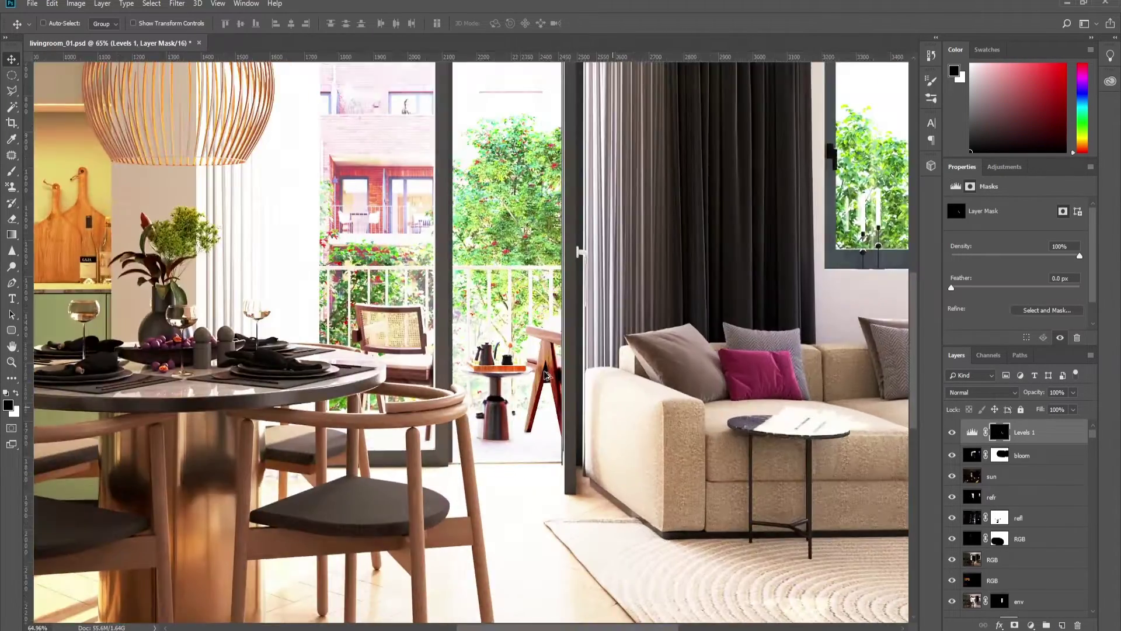
drag(1028, 608, 614, 533)
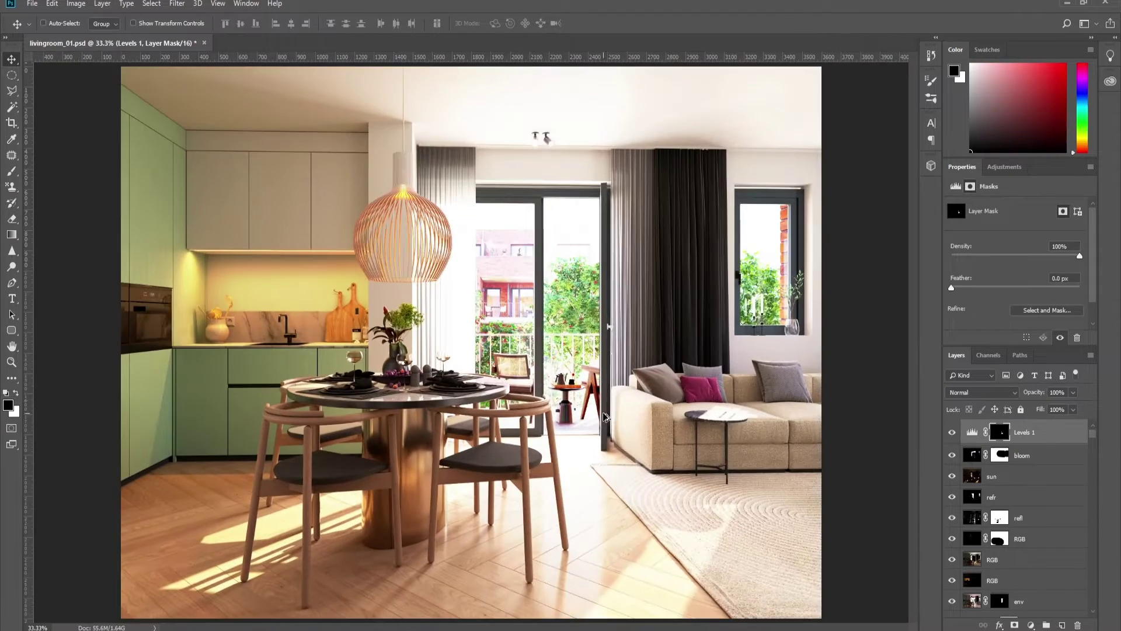
right_click(608, 403)
click(582, 491)
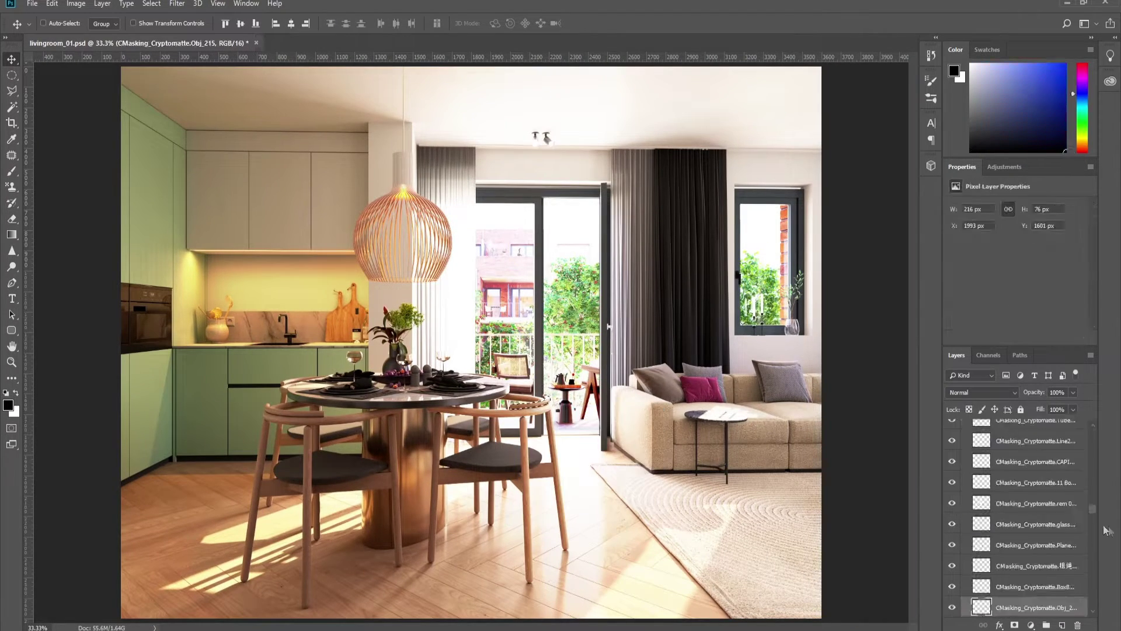
ctrl+click(982, 608)
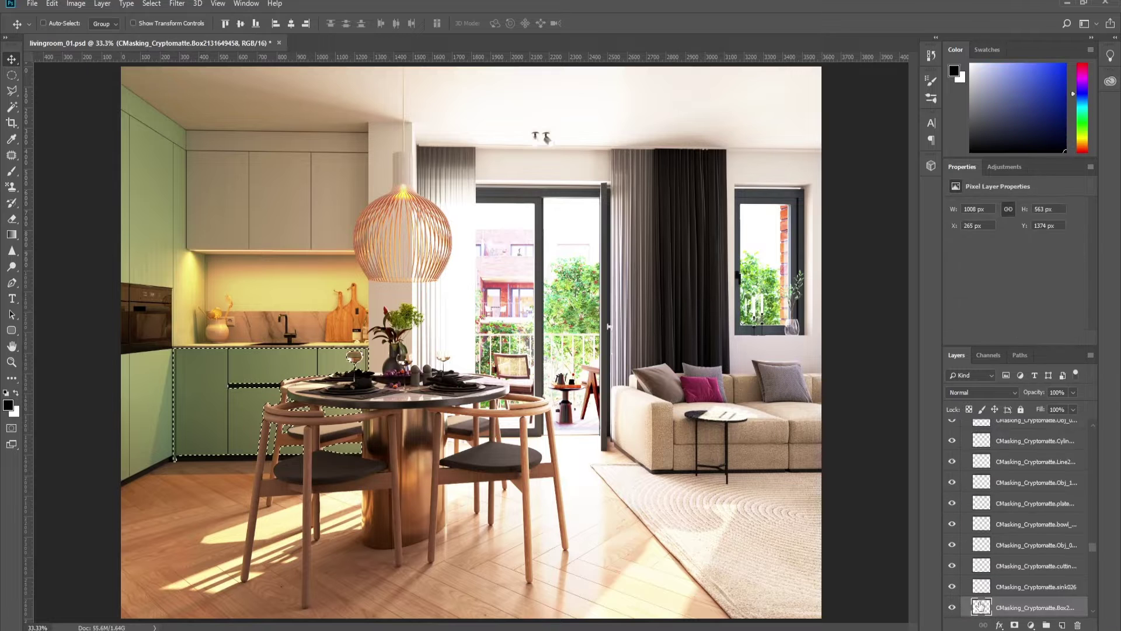
drag(981, 607, 255, 332)
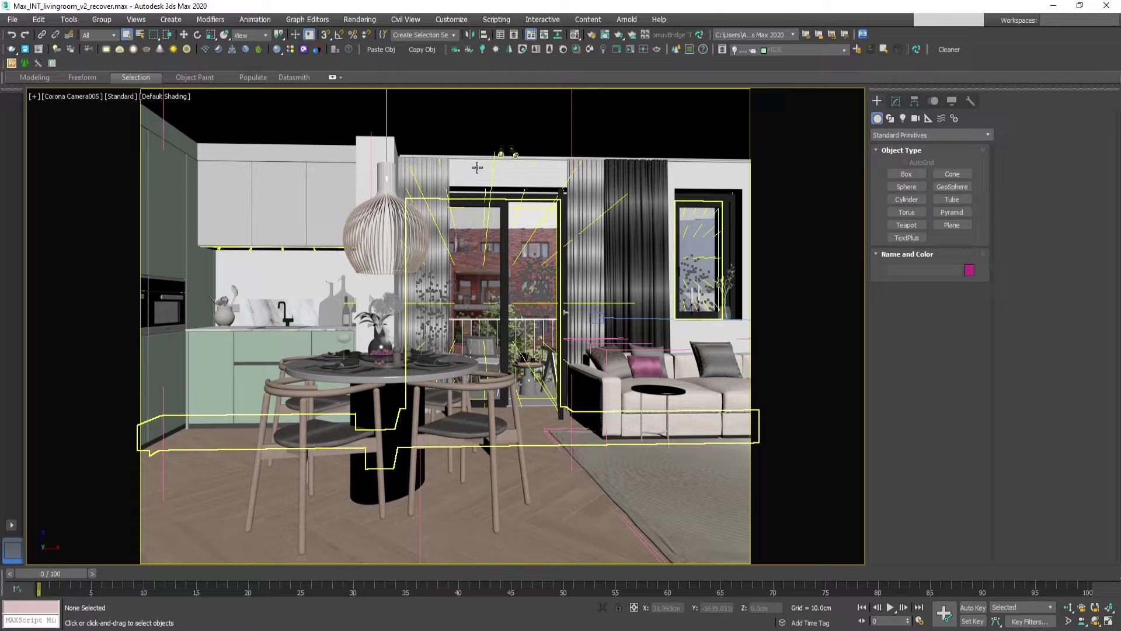
Open the Render Setup dialog with F10
key(F10)
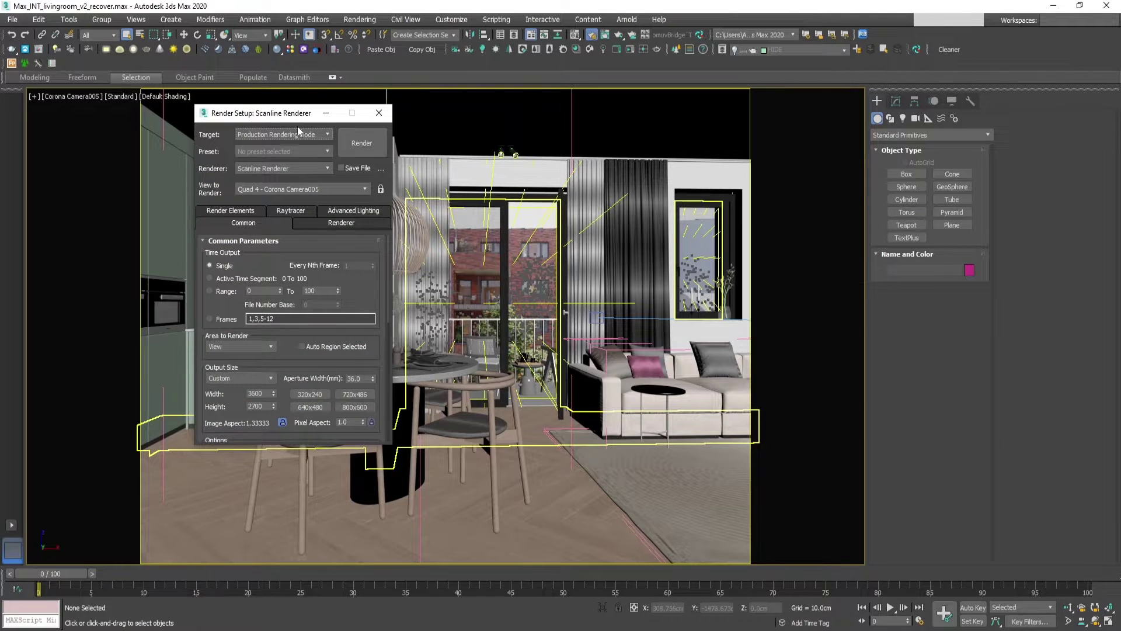
Switch the production renderer from Scanline to Corona and show its Render Elements page
drag(283, 118, 439, 136)
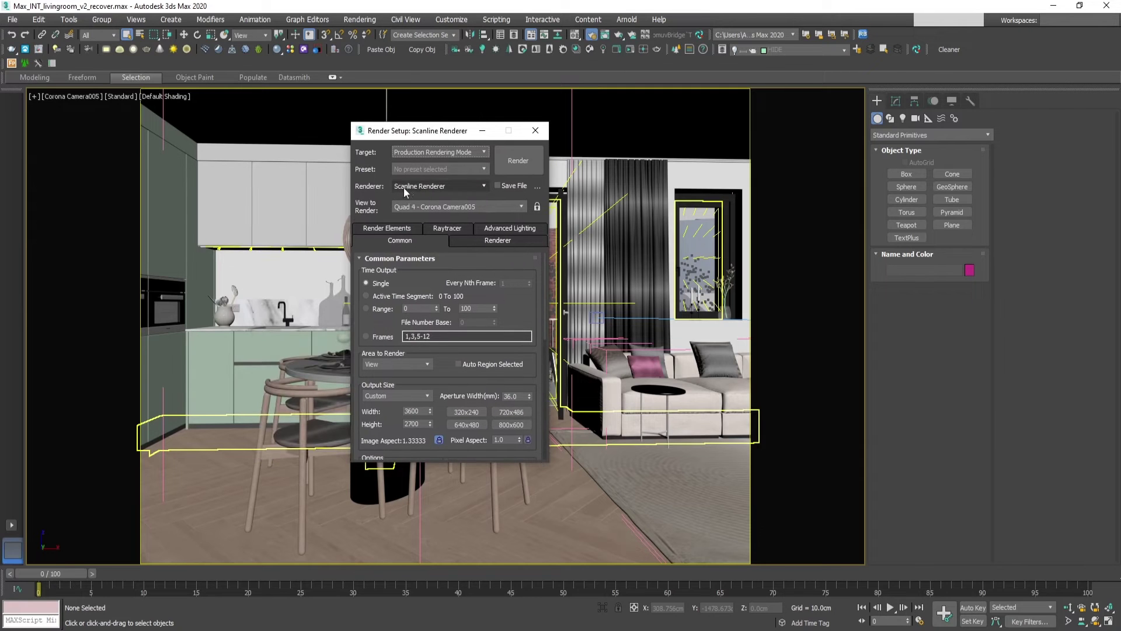
click(431, 187)
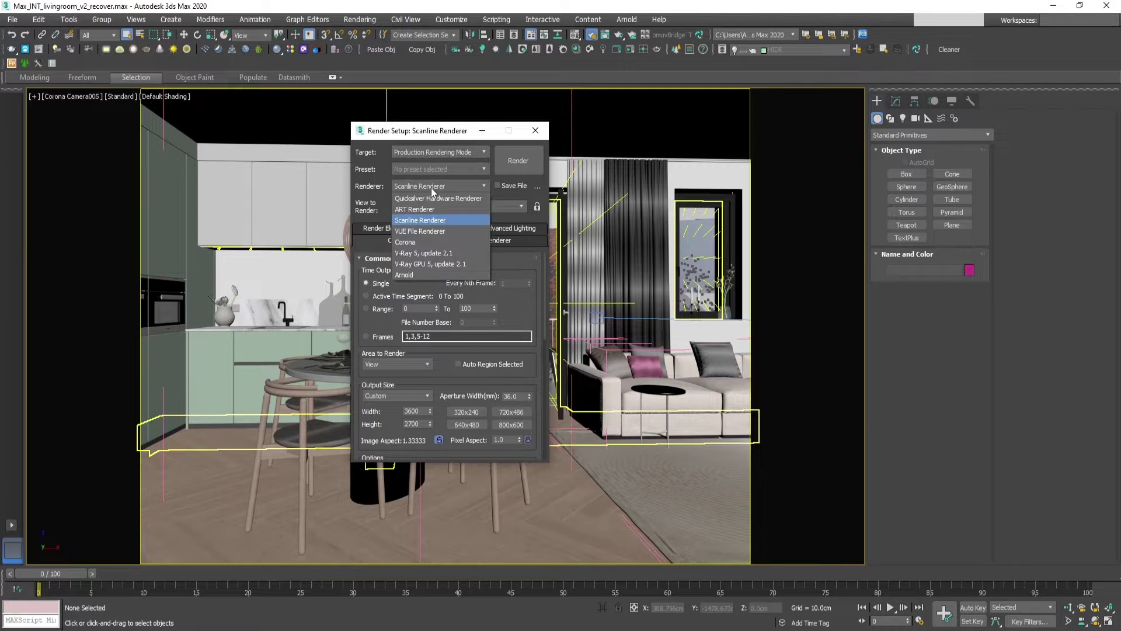
click(411, 242)
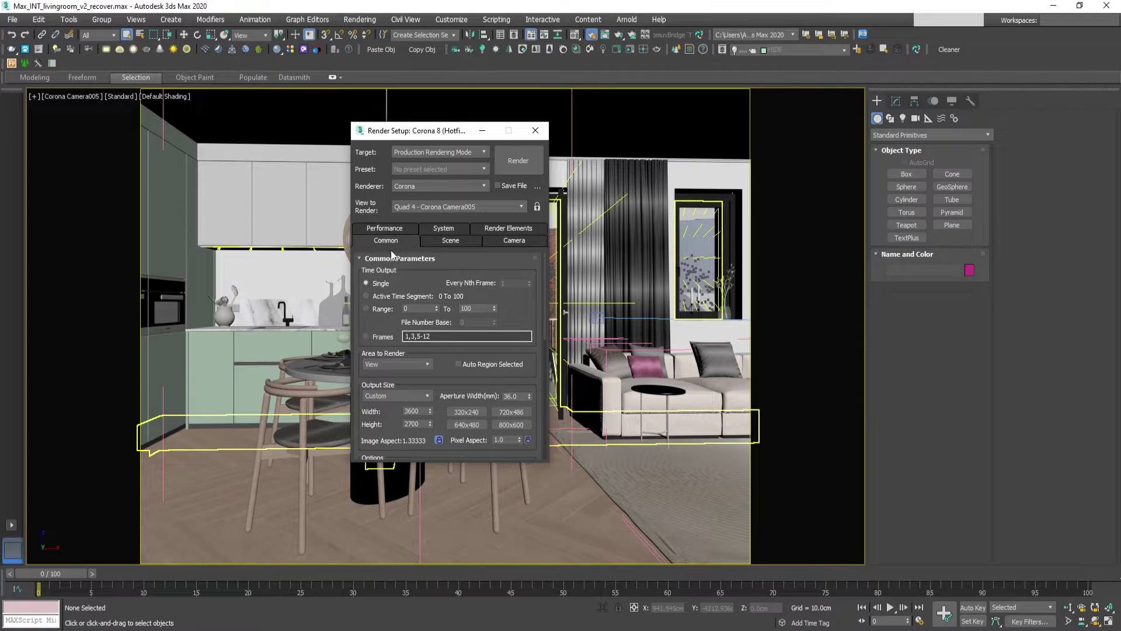
click(506, 229)
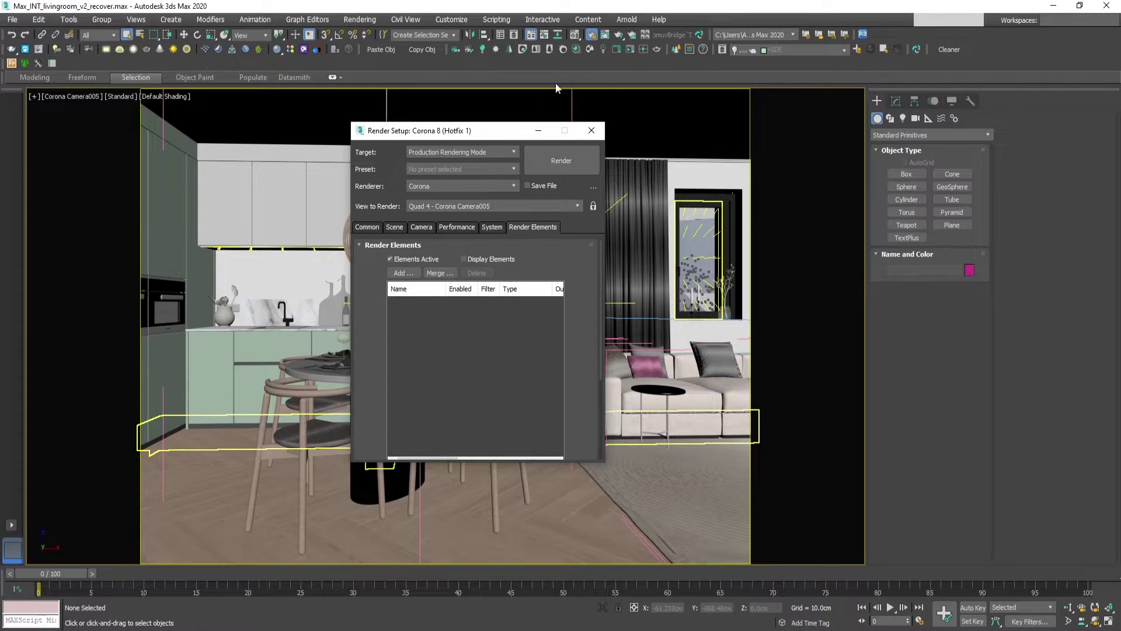
Generate LightMix elements for all scene lights and add a CMasking_Cryptomatte render element
click(604, 50)
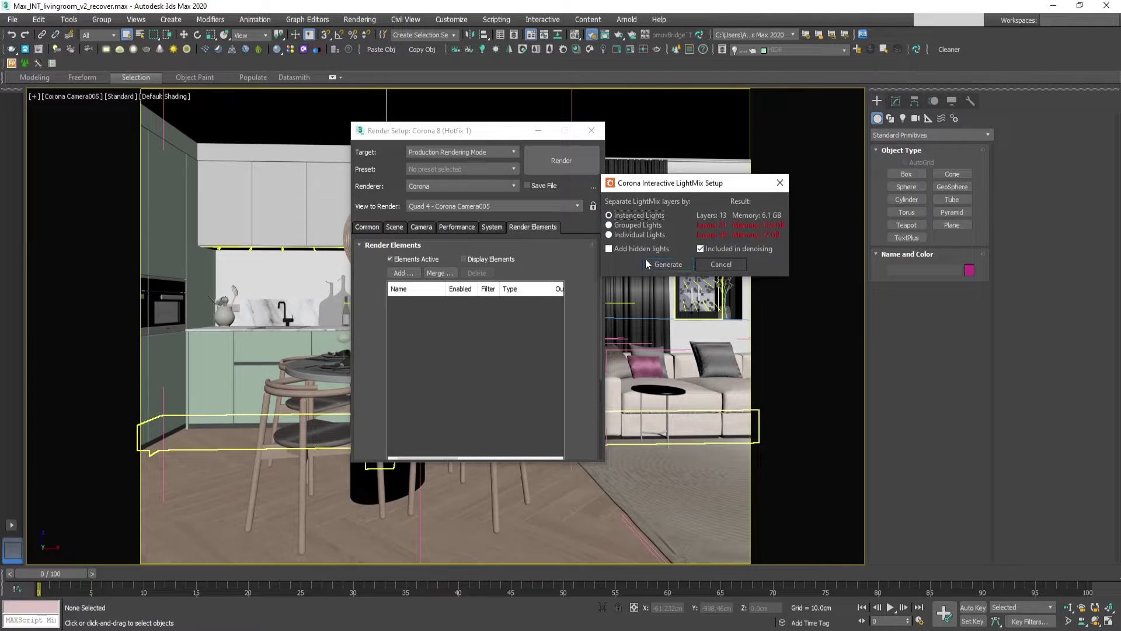
click(663, 264)
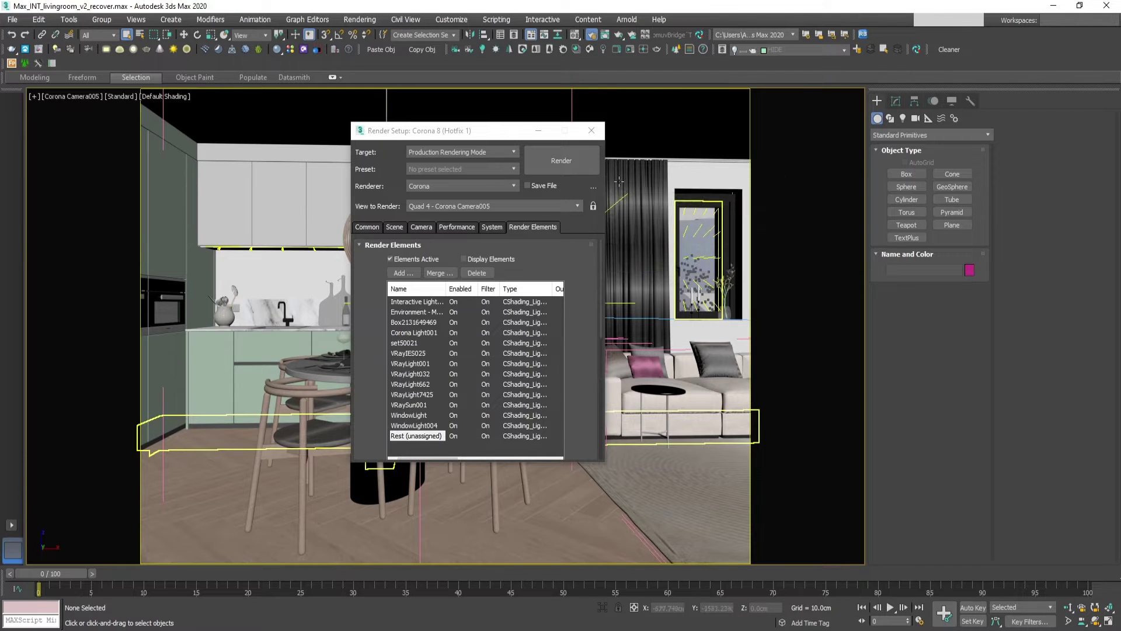
click(405, 273)
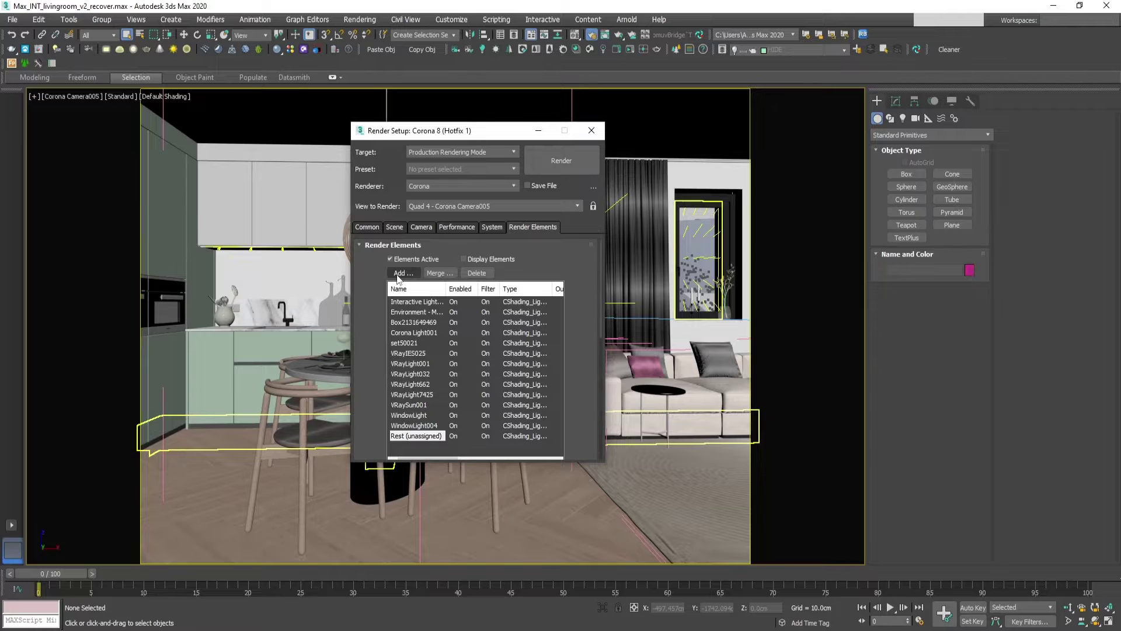
click(412, 273)
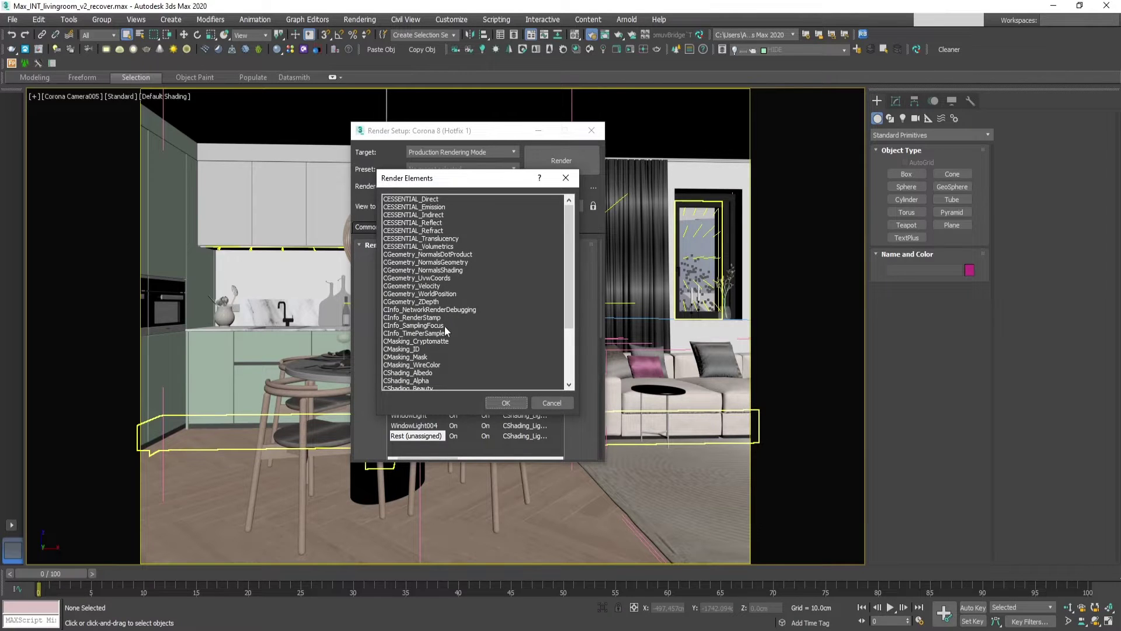
click(421, 341)
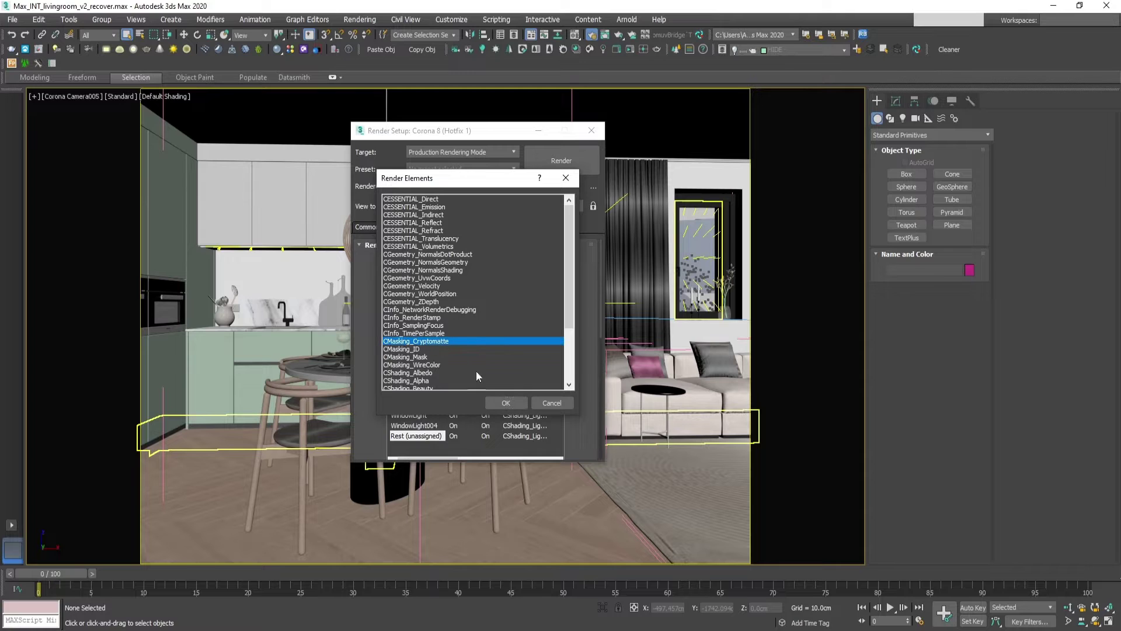
click(506, 403)
drag(580, 451, 576, 258)
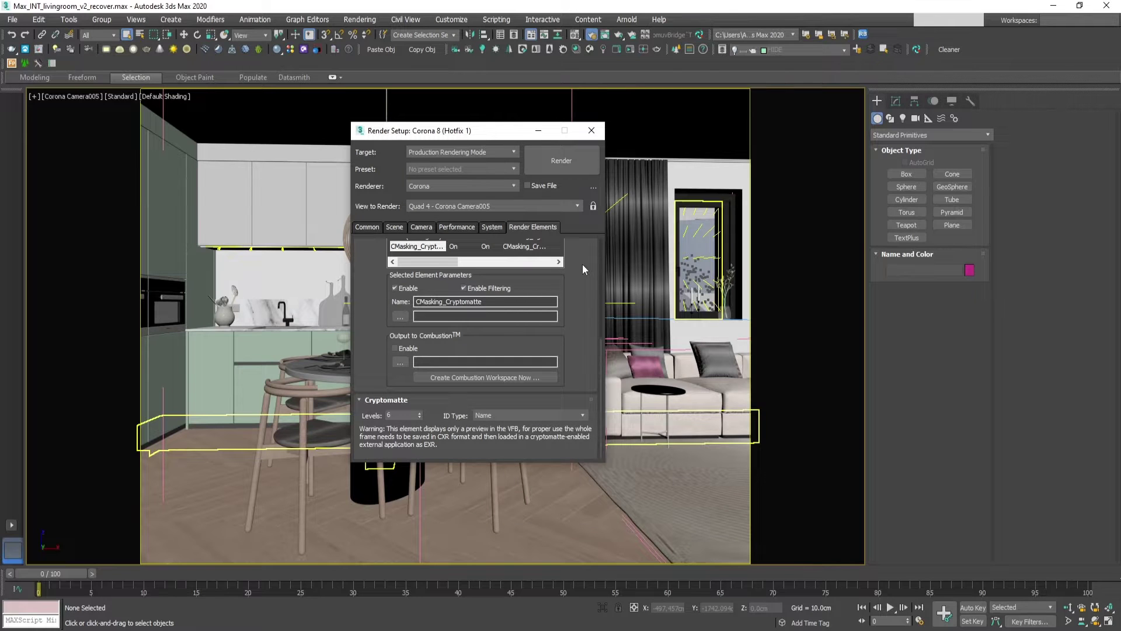
scroll(583, 264, up, 3)
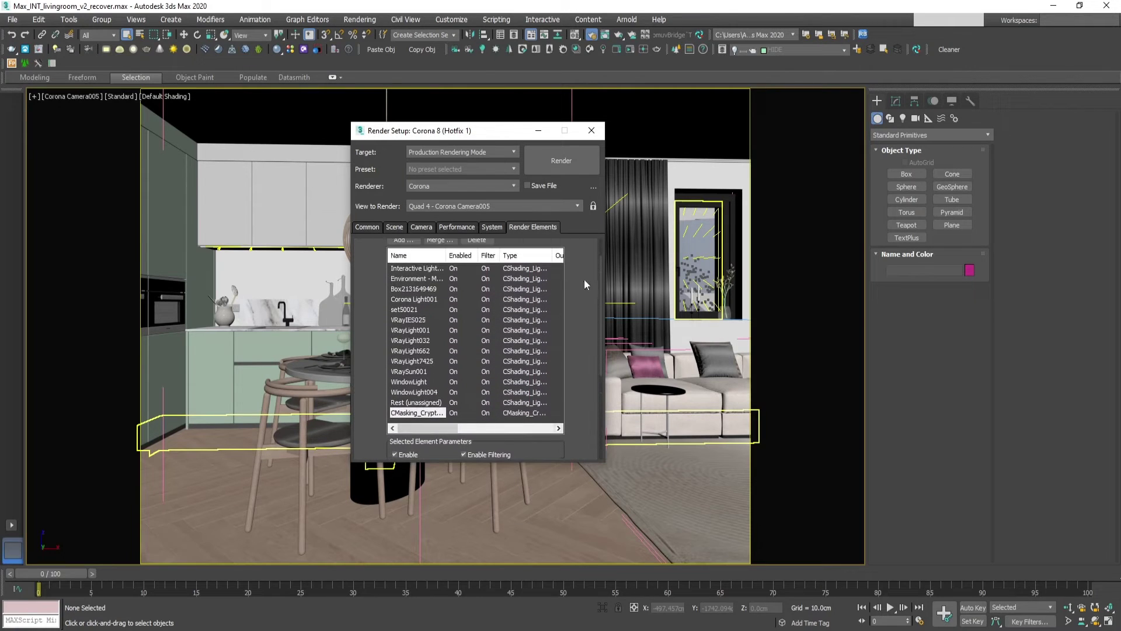
scroll(584, 279, up, 1)
click(404, 274)
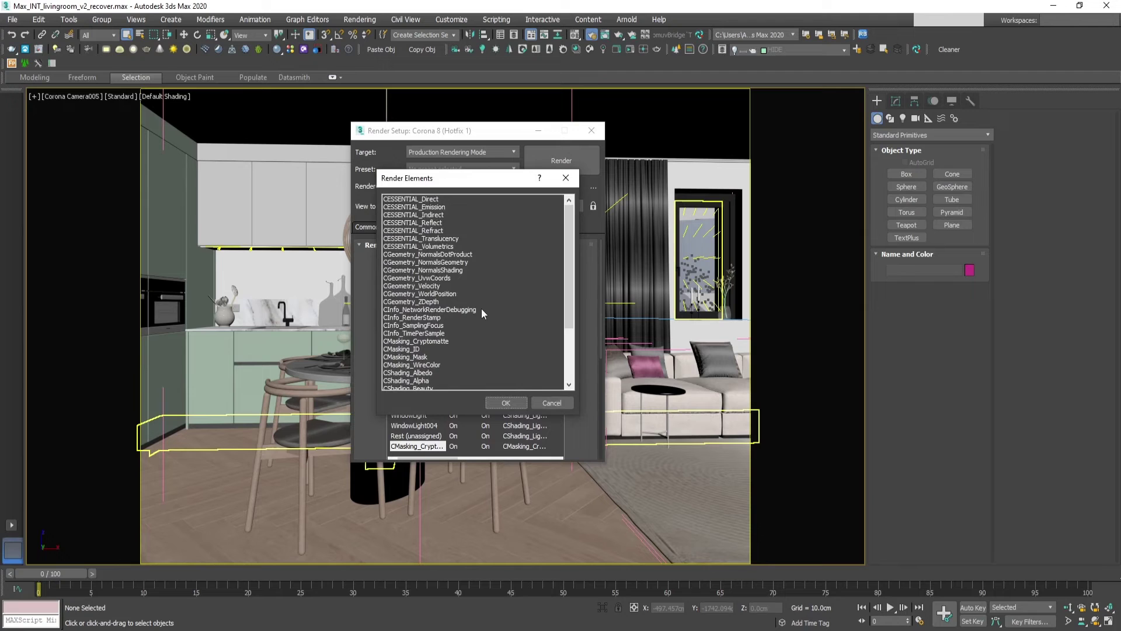
Add a second CMasking_Cryptomatte element named CMasking_Cryptomatte00_layer with ID type Layer name
click(428, 341)
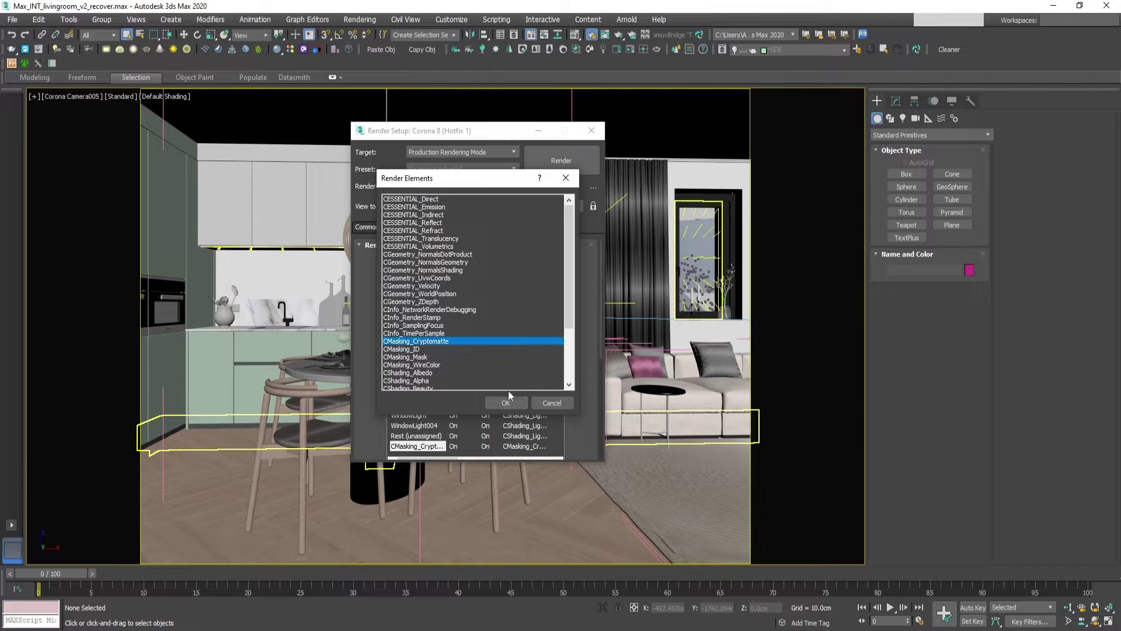
click(512, 404)
drag(574, 430, 569, 228)
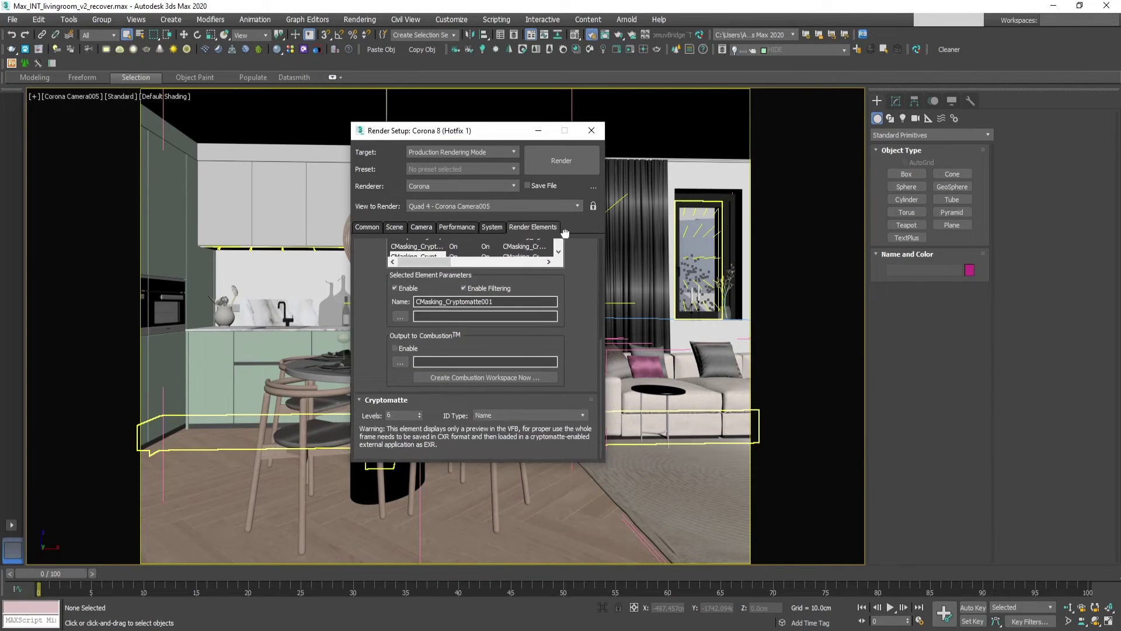
click(504, 302)
text(layer)
click(512, 415)
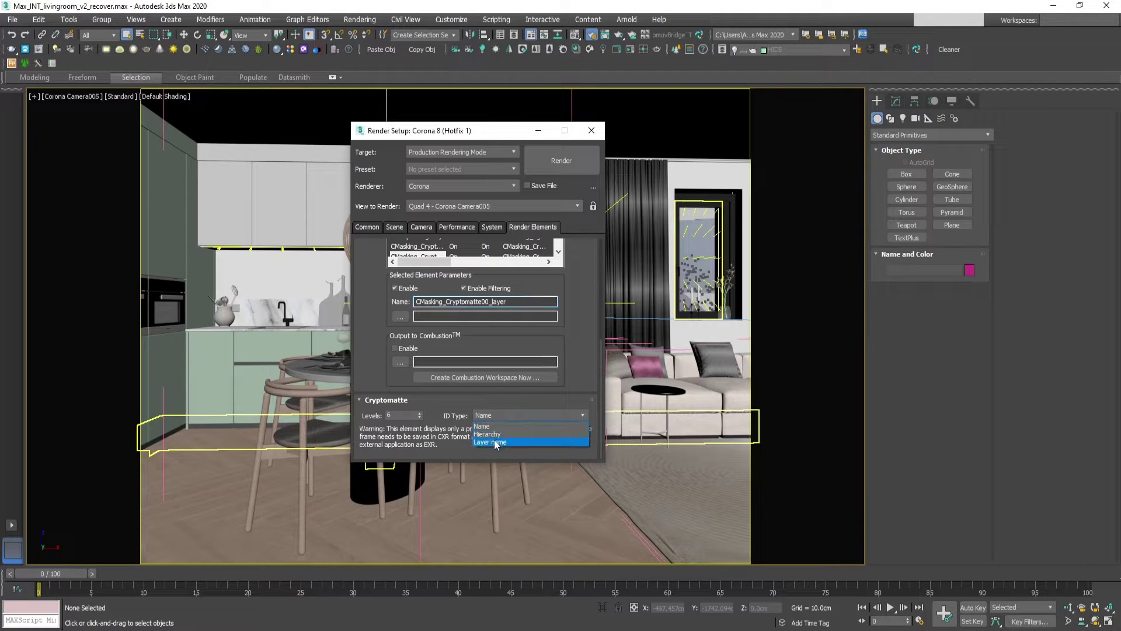
click(496, 443)
drag(587, 258, 574, 424)
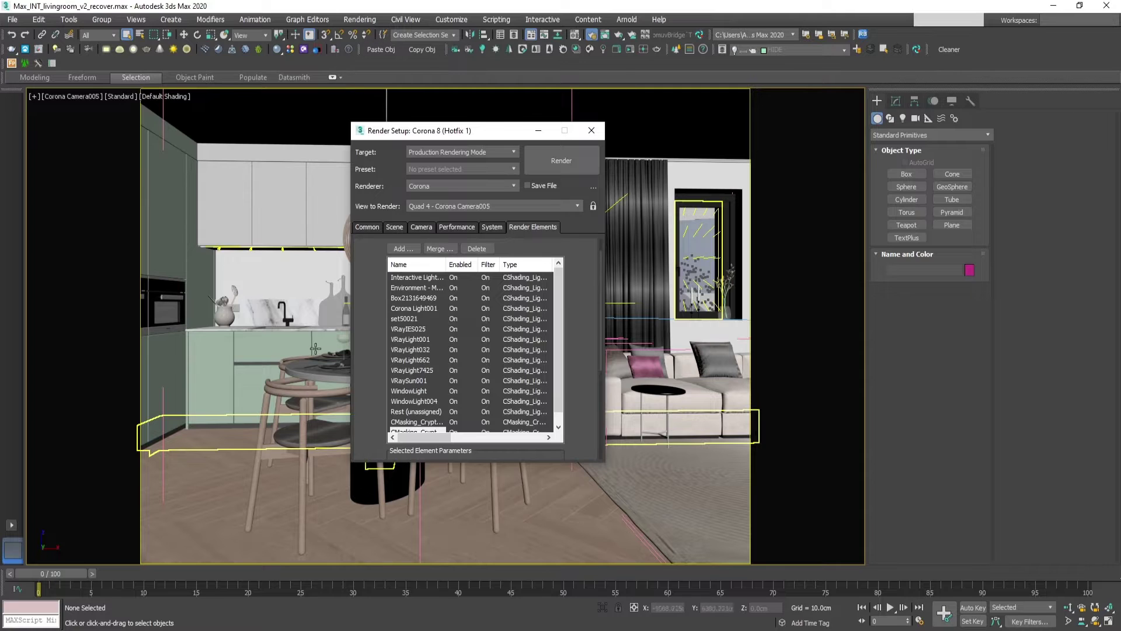
drag(559, 278, 583, 332)
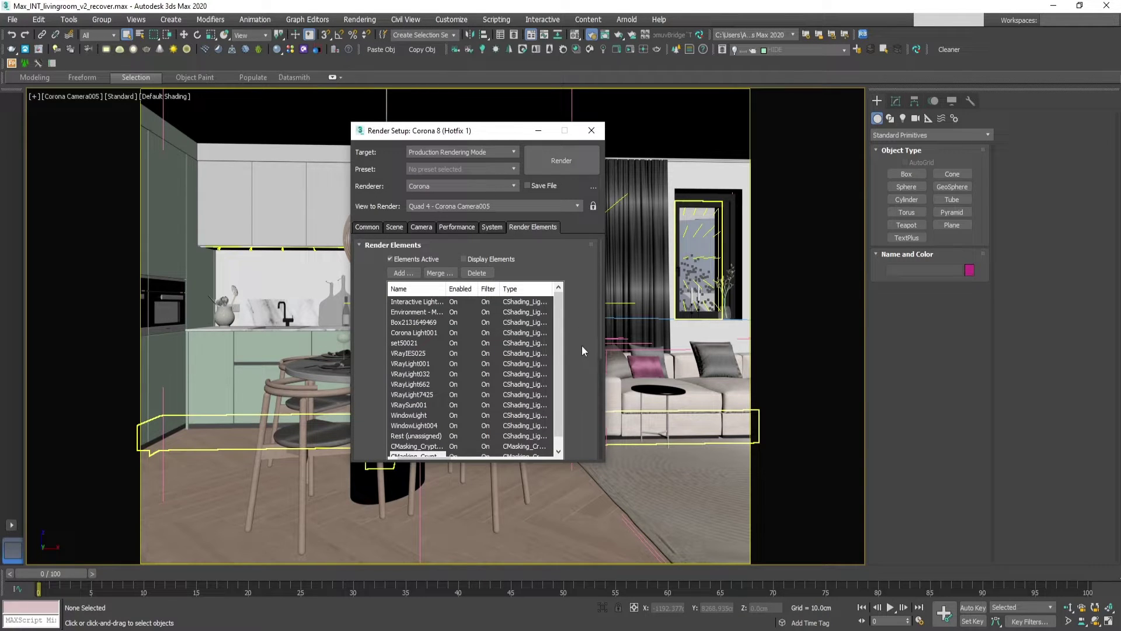
click(368, 228)
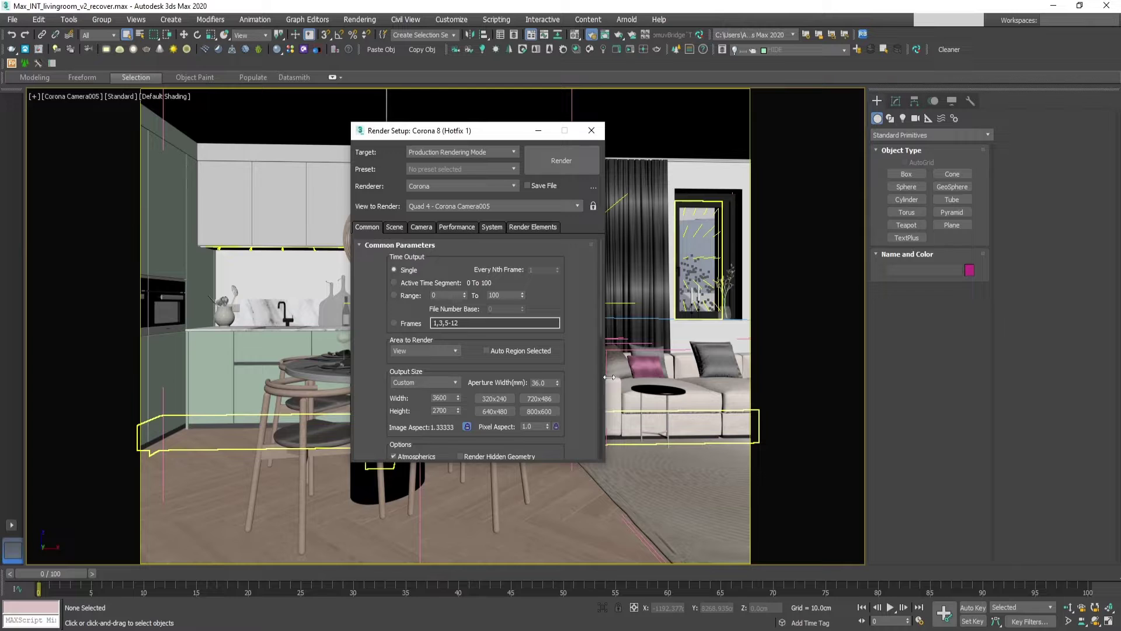
Scroll the Common Parameters rollout down to the Render Output section
scroll(583, 337, down, 5)
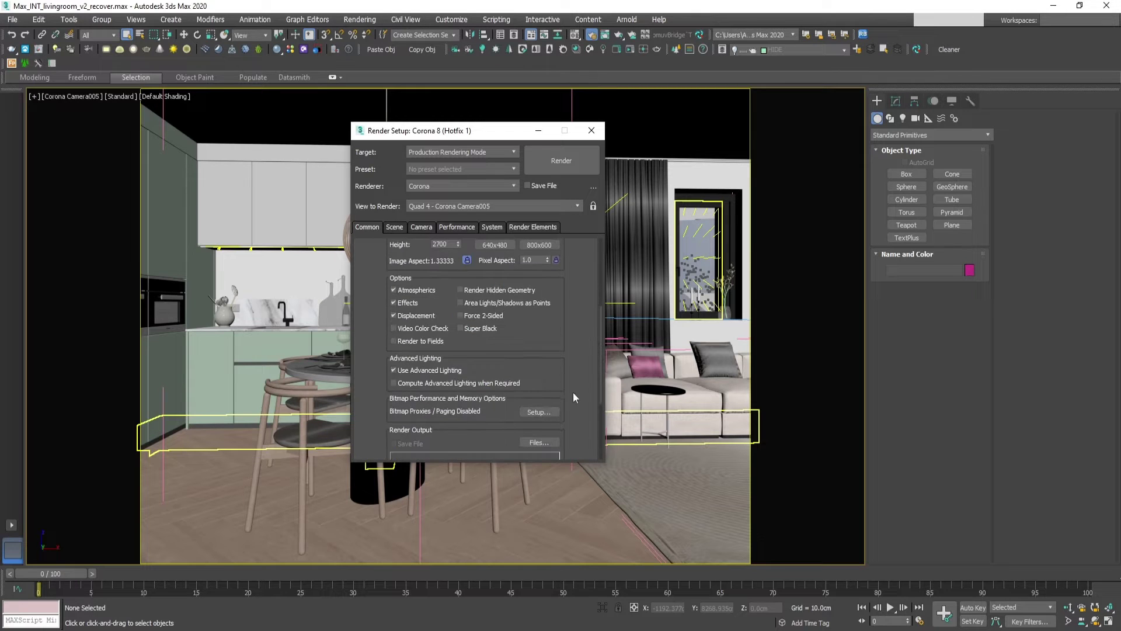
drag(573, 392, 574, 298)
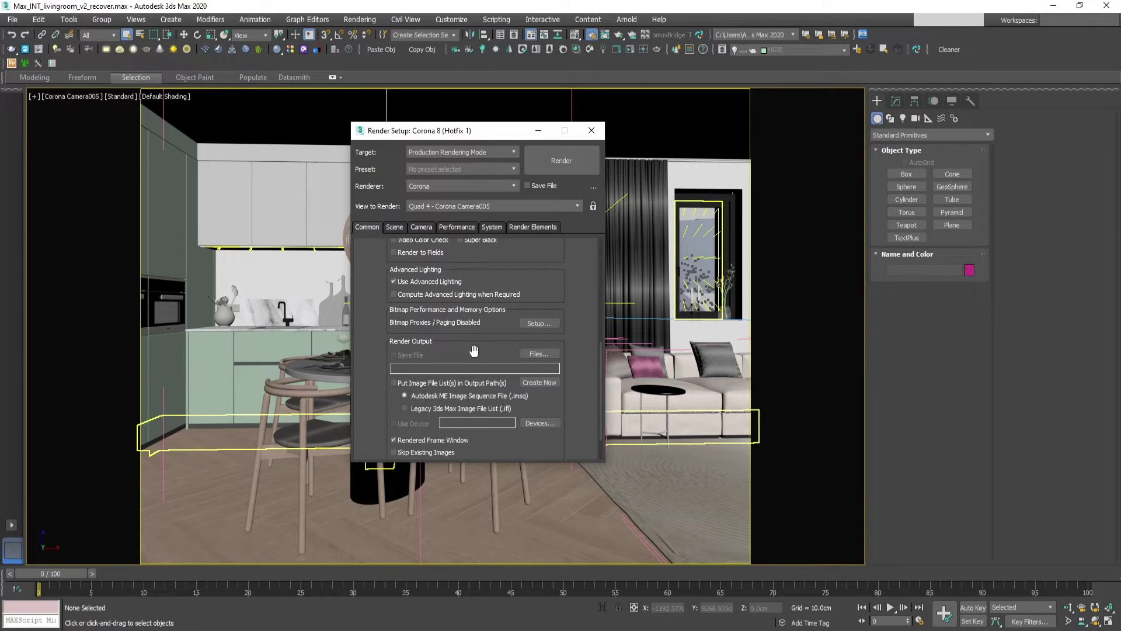
Set the render output to Desktop\Renders\Interior_01 in Corona EXR (*.cxr) format
click(541, 354)
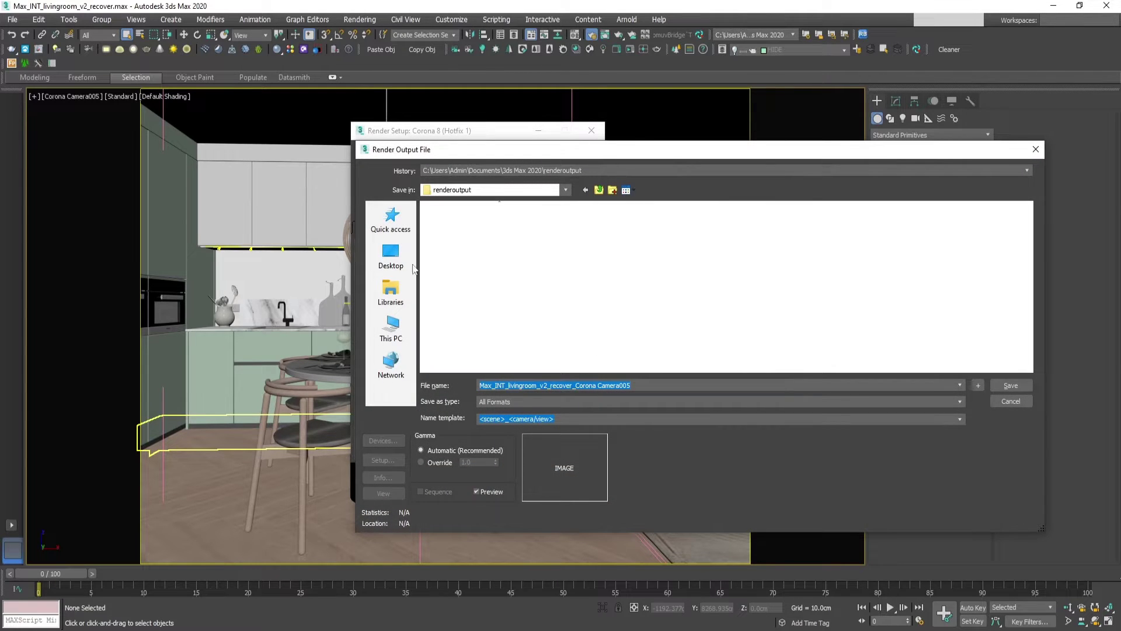
click(391, 257)
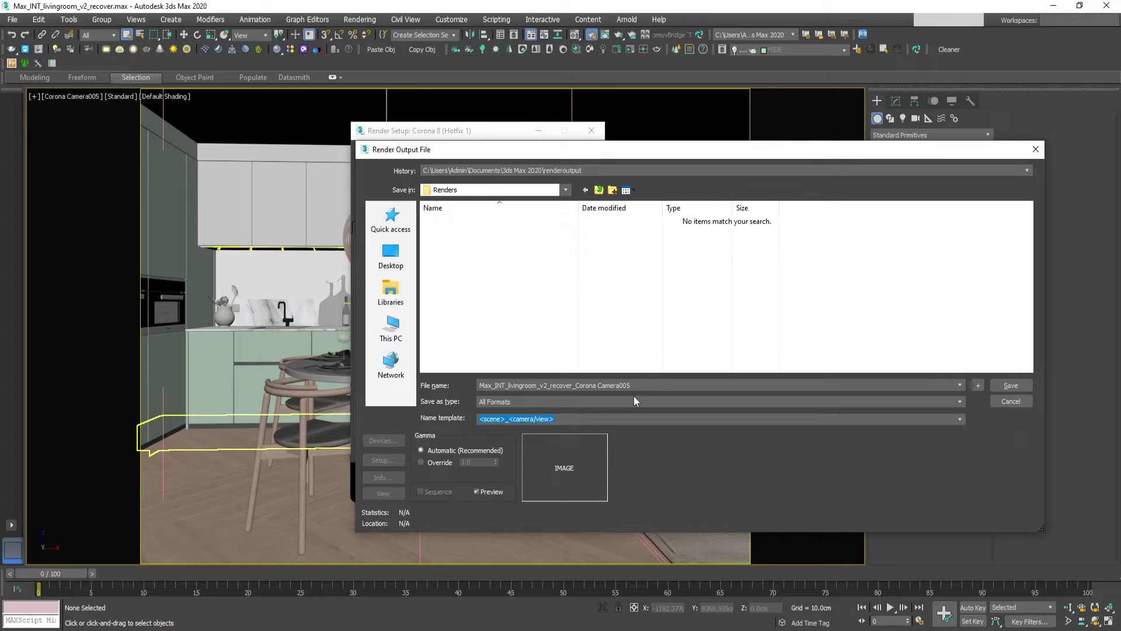
click(635, 384)
text(Interior_01)
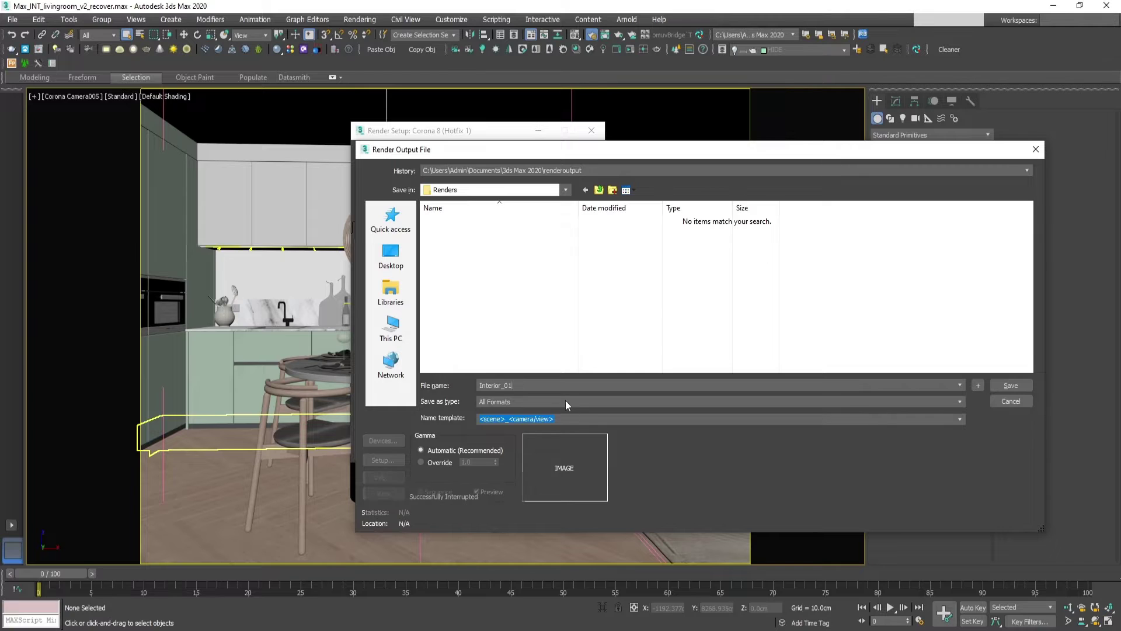
click(566, 401)
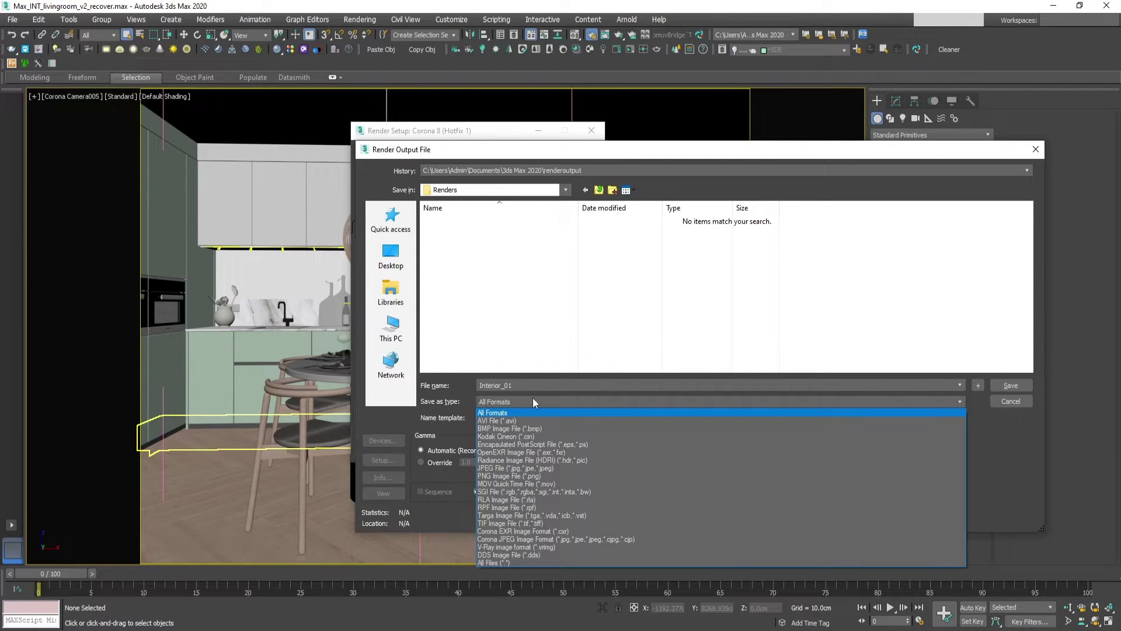
click(532, 532)
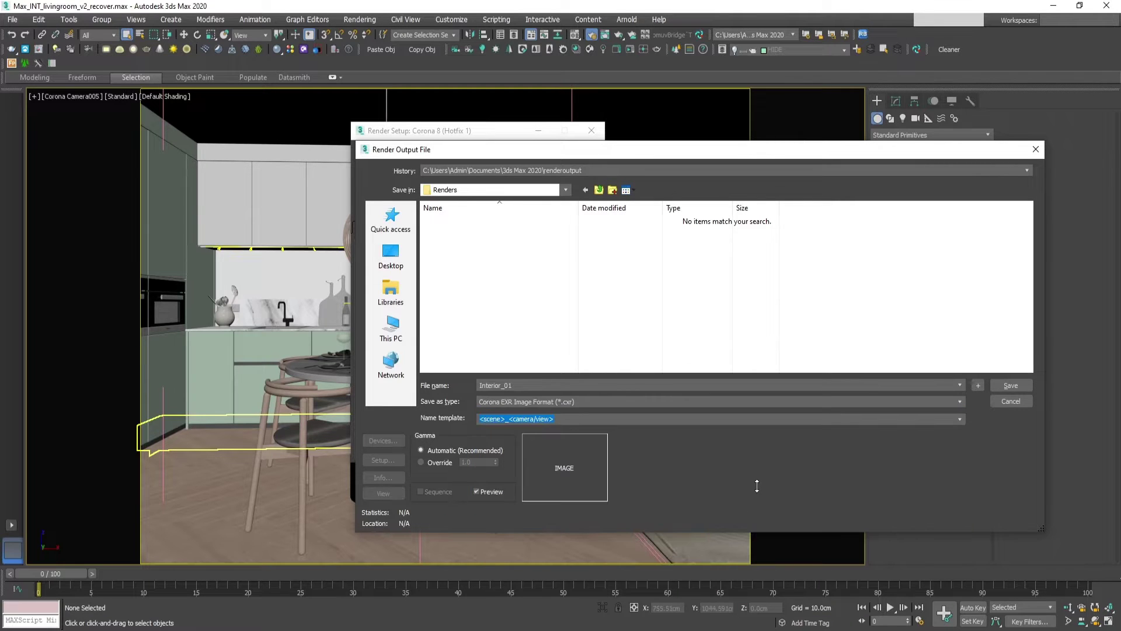
Confirm the Interior_01 output file and render the Corona Camera005 living-room view
click(1014, 386)
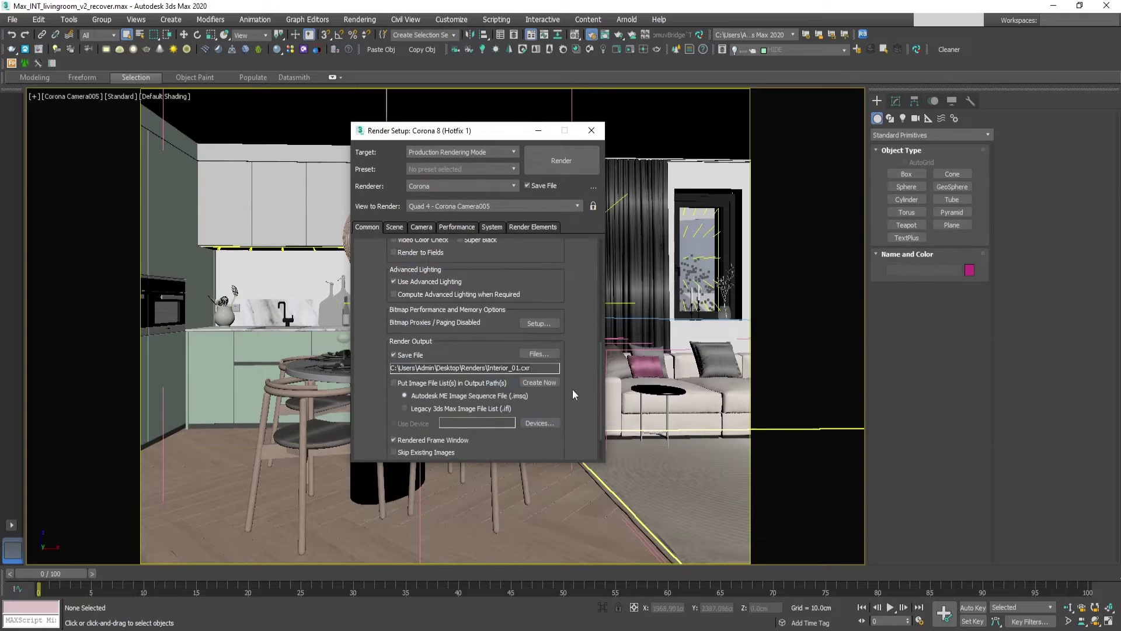
scroll(527, 348, up, 3)
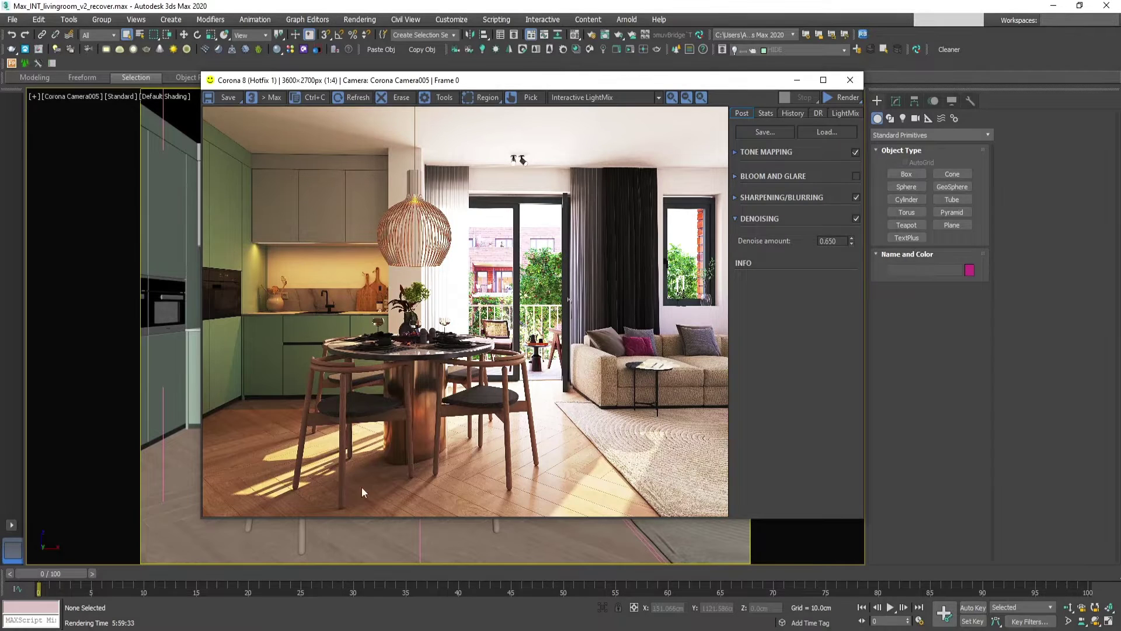
drag(429, 84, 477, 89)
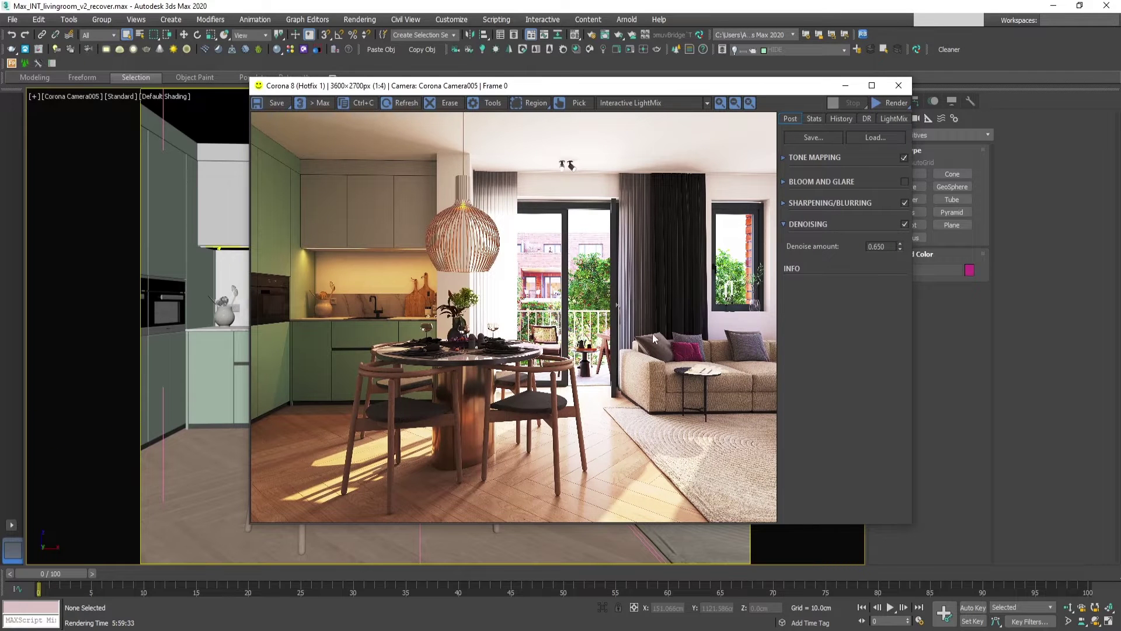
Save the finished render from the Corona frame buffer as Interior_01.cxr
click(277, 104)
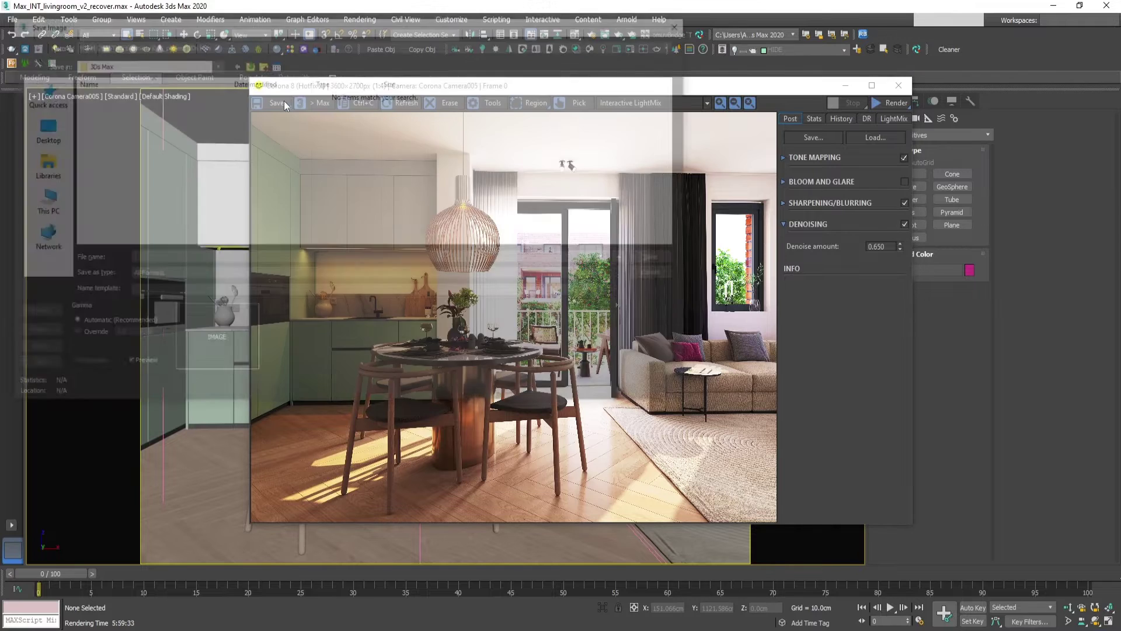
click(686, 16)
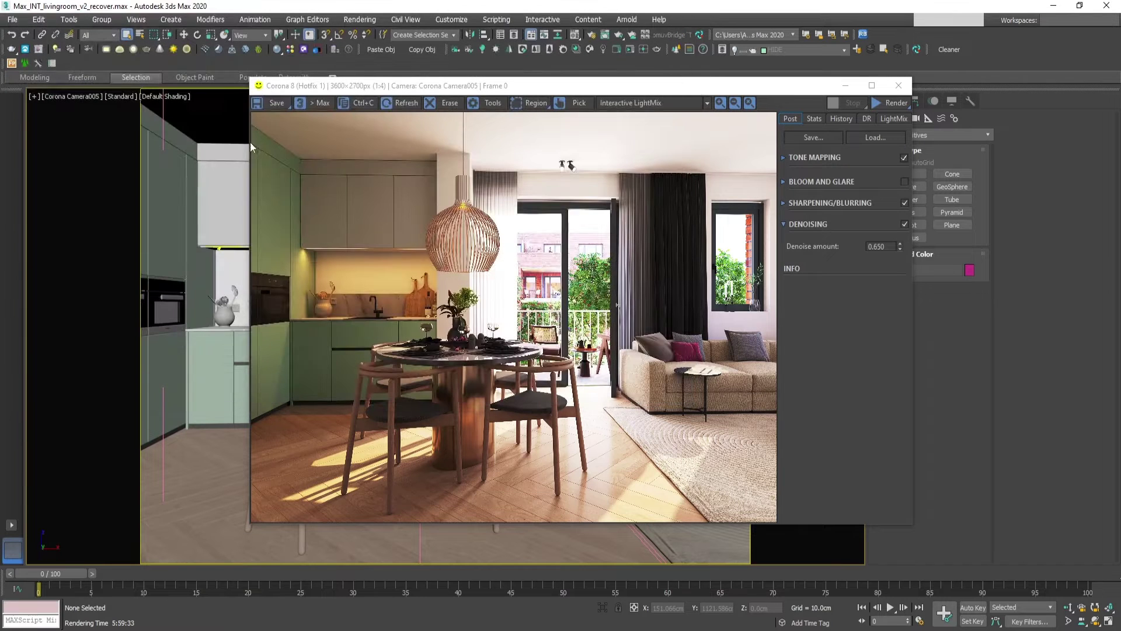
click(277, 104)
click(266, 133)
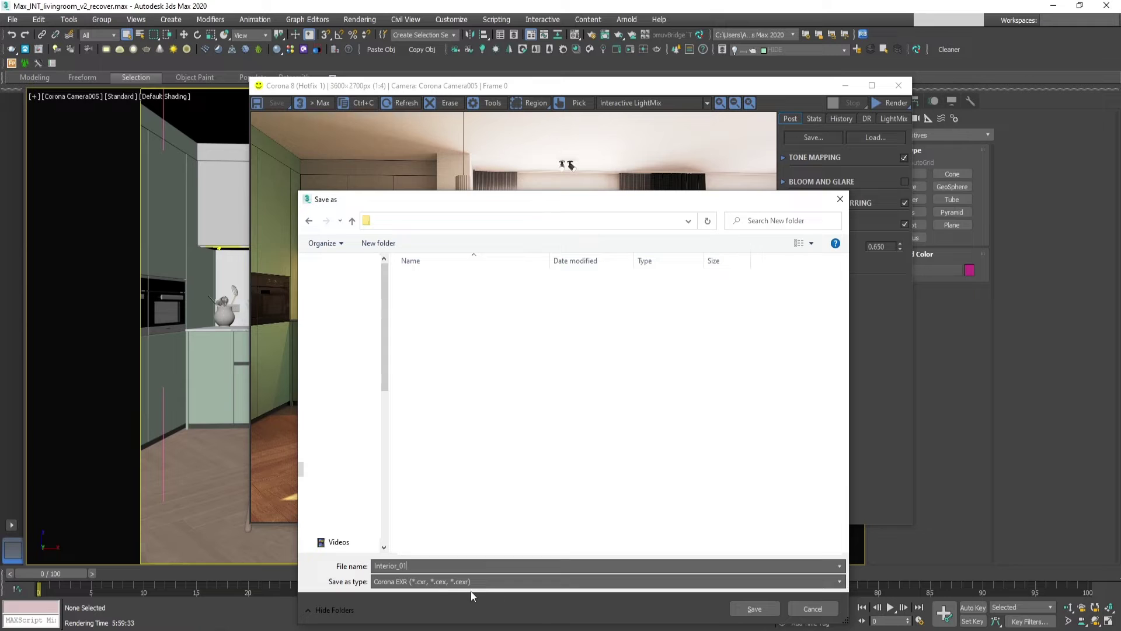
click(756, 609)
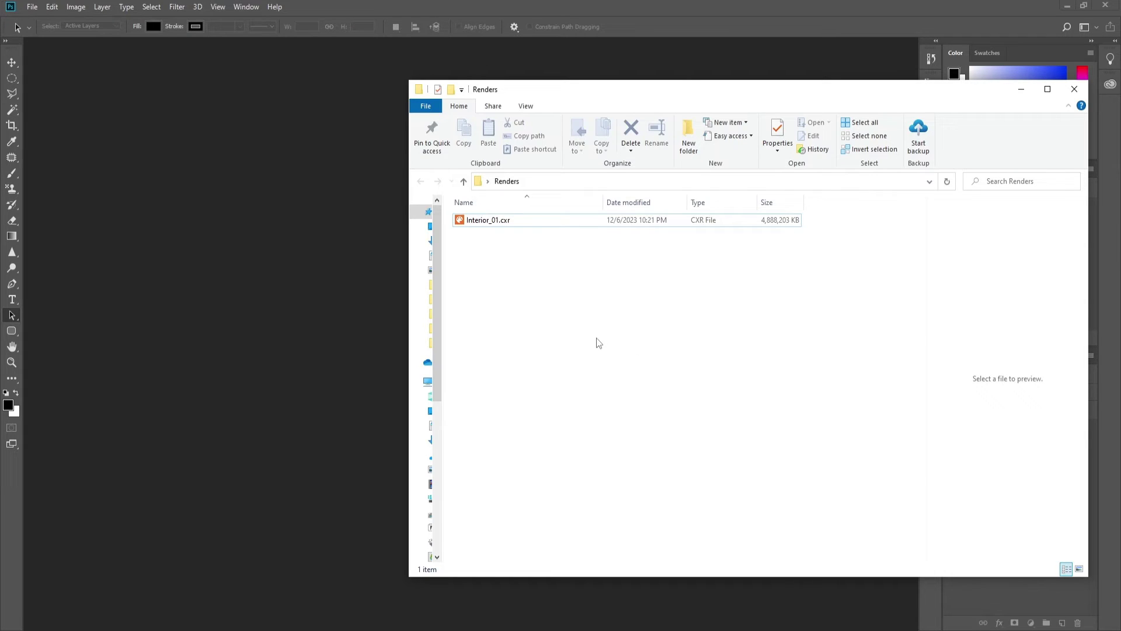
Open Interior_01.cxr from Renders in Photoshop via File > Open As with Exr-IO format
click(214, 280)
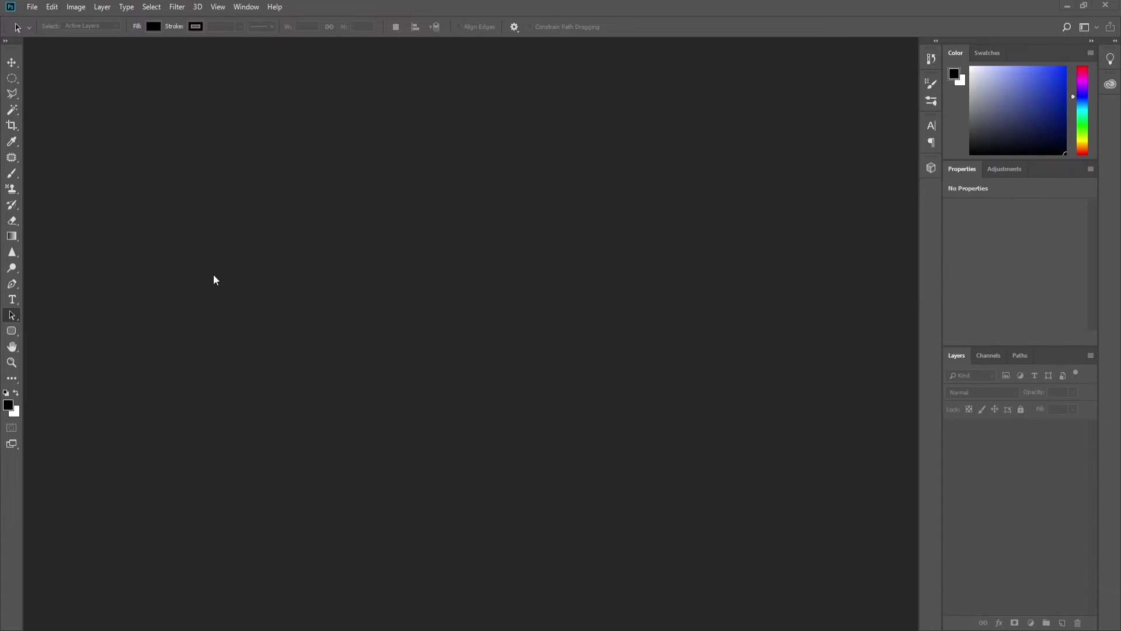
click(33, 8)
click(51, 55)
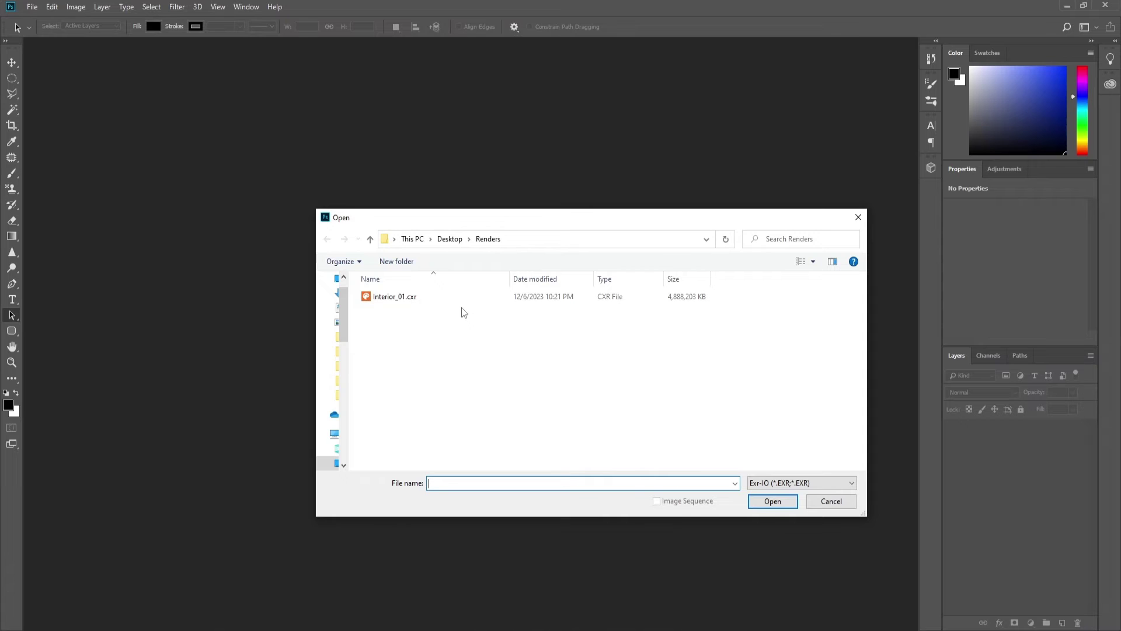
click(401, 298)
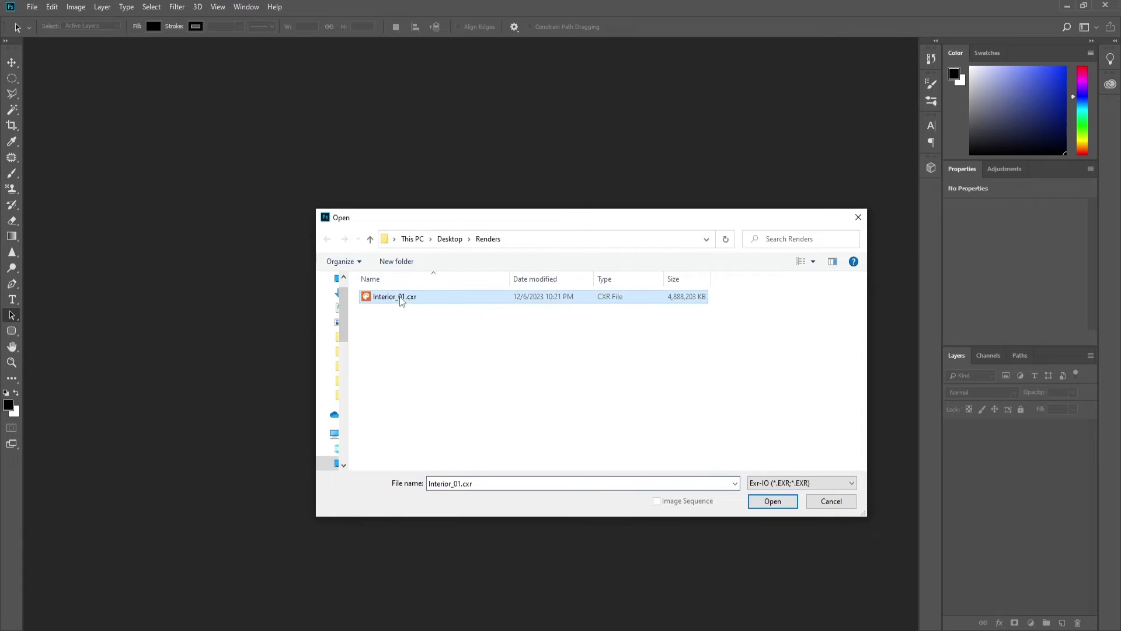
click(793, 485)
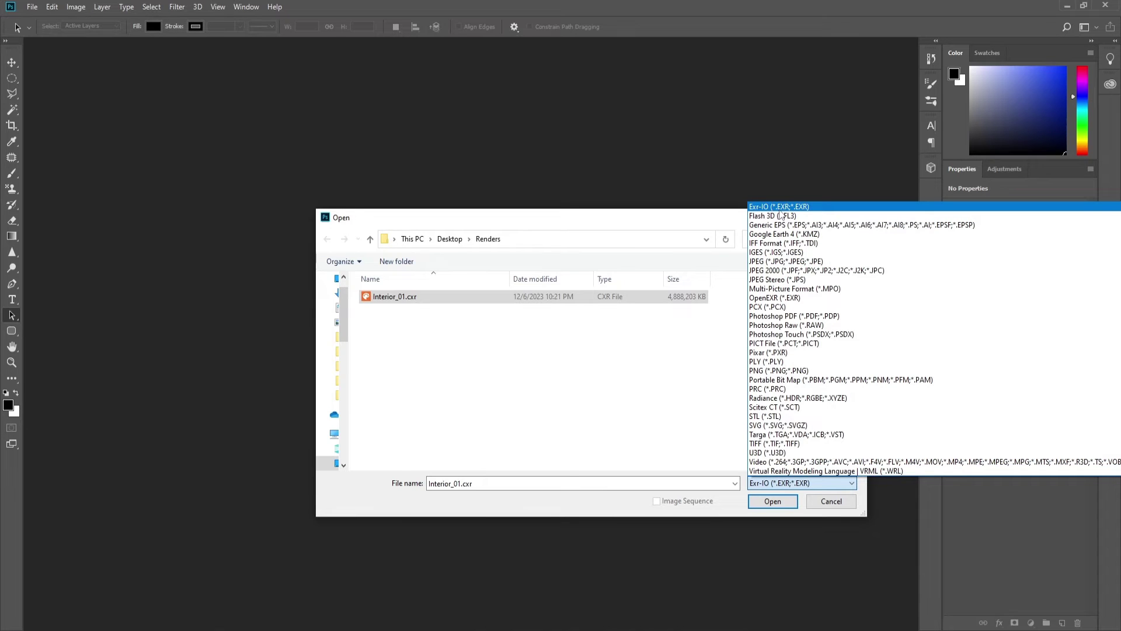
click(779, 207)
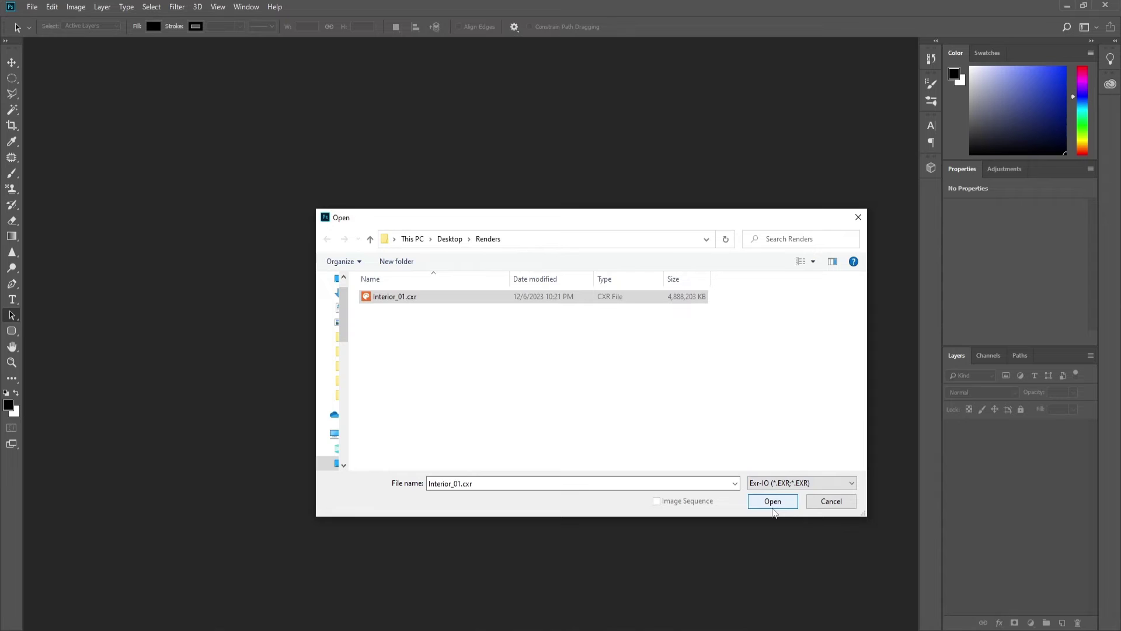
click(774, 503)
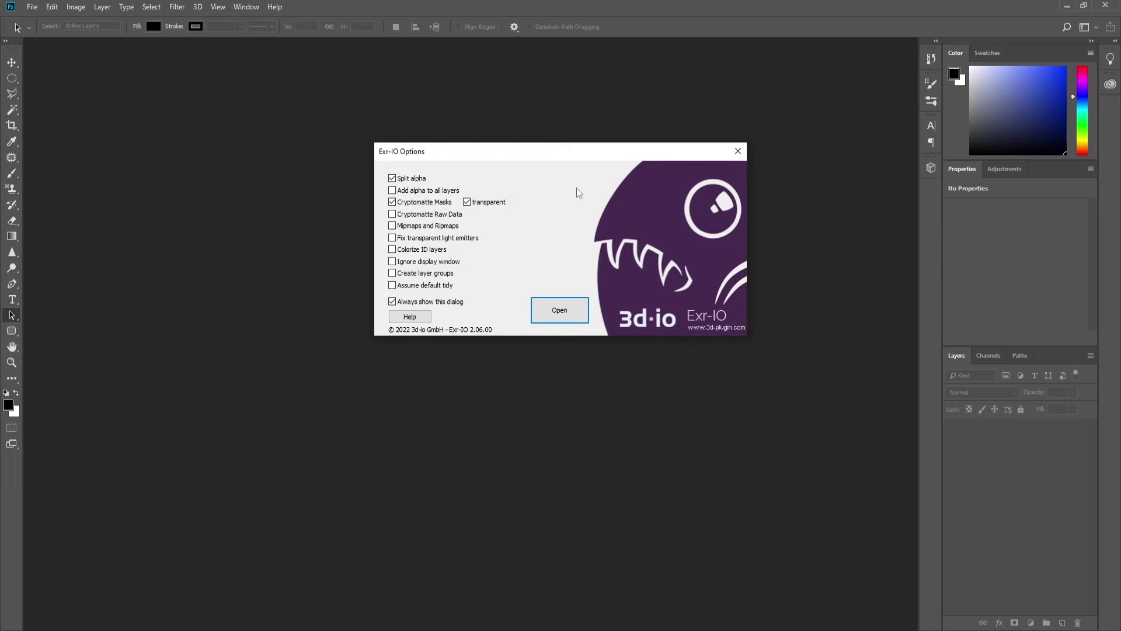
Open Interior_01.cxr with Split alpha and transparent Cryptomatte masks, and switch to the Move tool
click(578, 316)
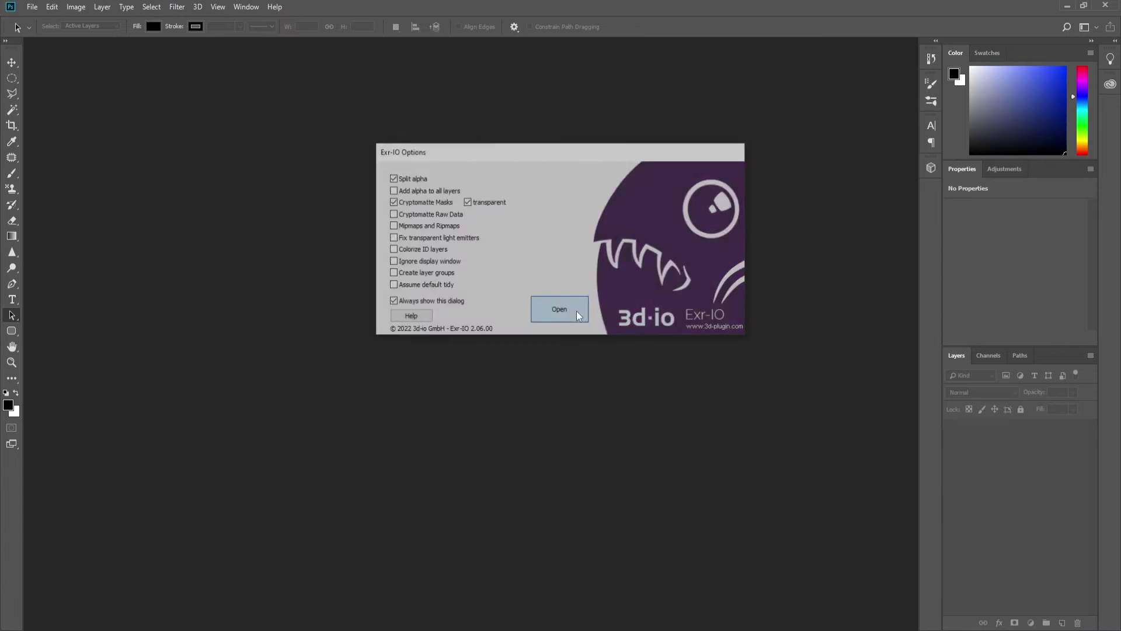
key(v)
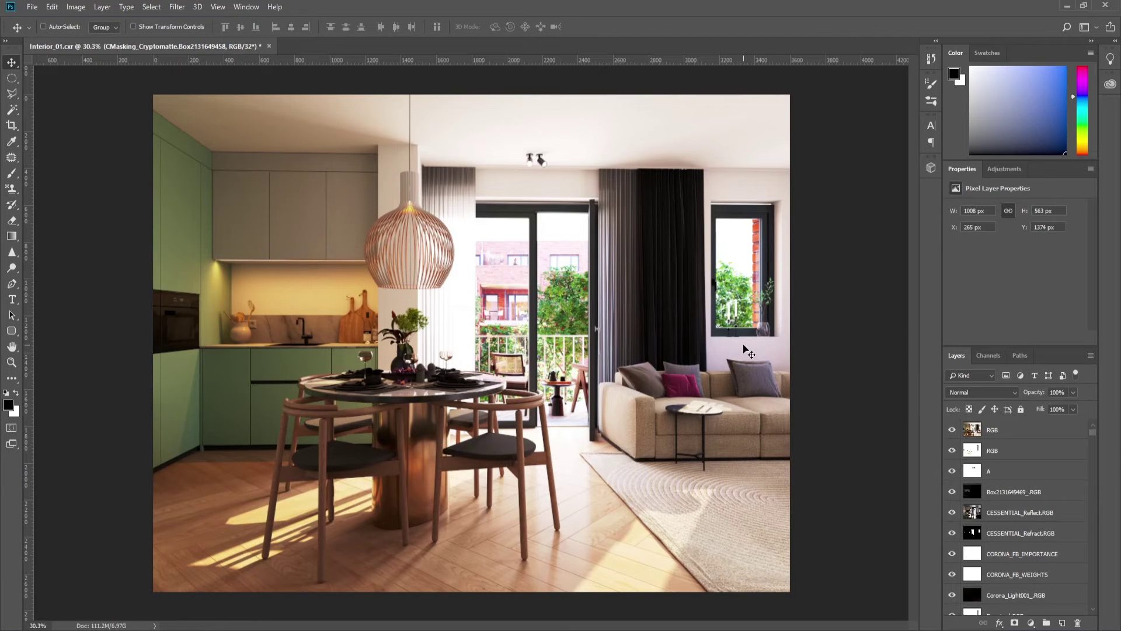
alt+scroll(743, 350, down, 1)
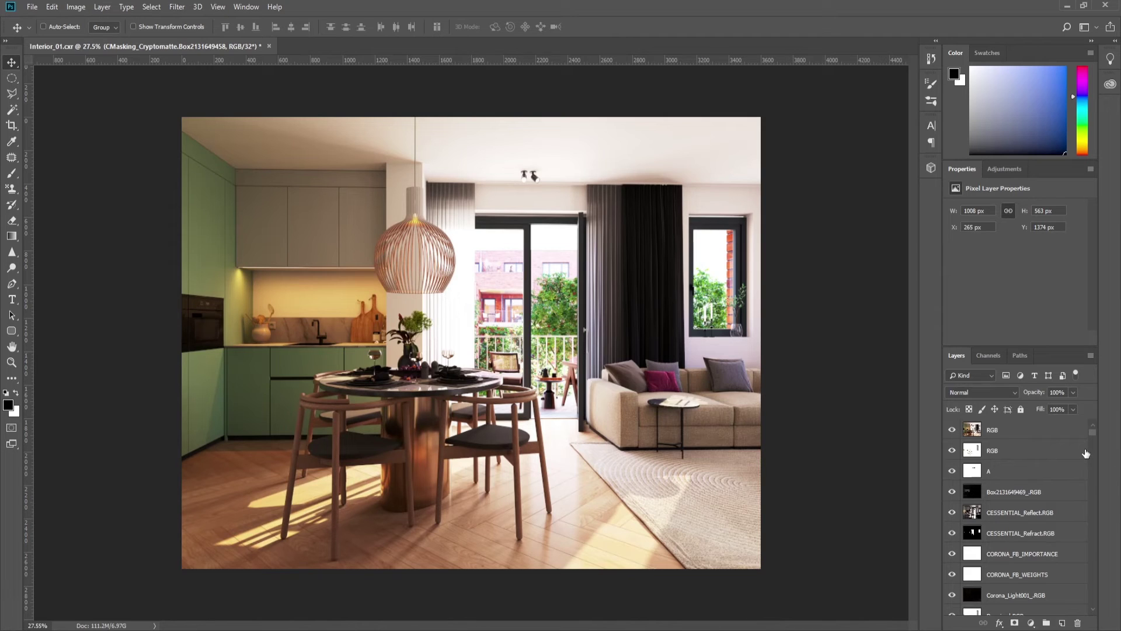
scroll(984, 522, down, 1)
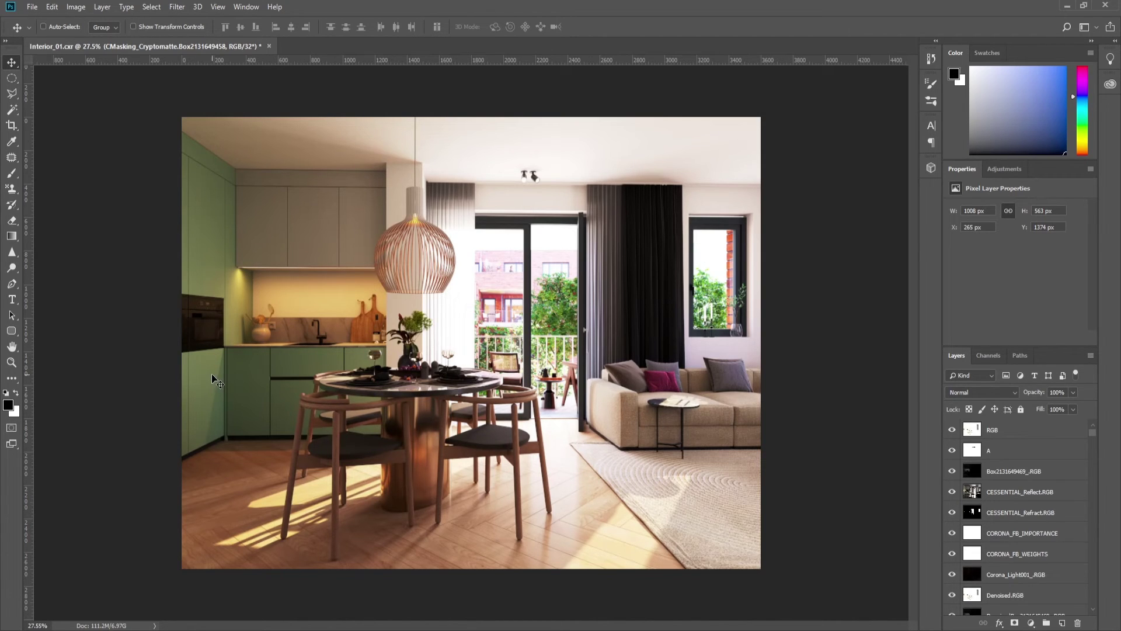
Select the kitchen cabinets by loading their Cryptomatte mask layer as a selection
right_click(247, 362)
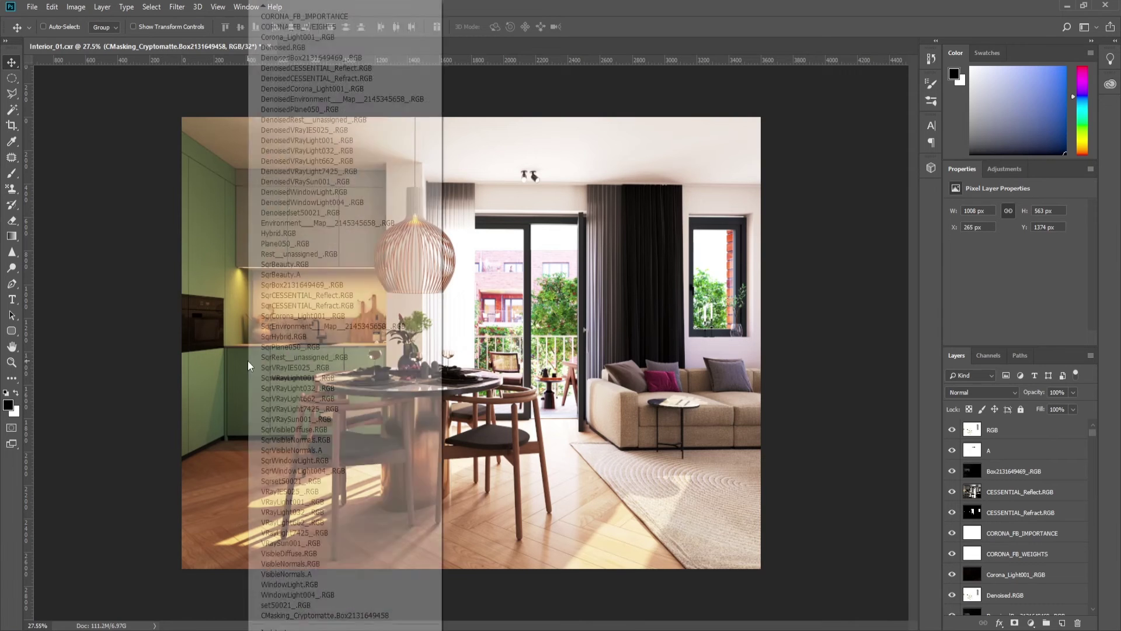
click(315, 616)
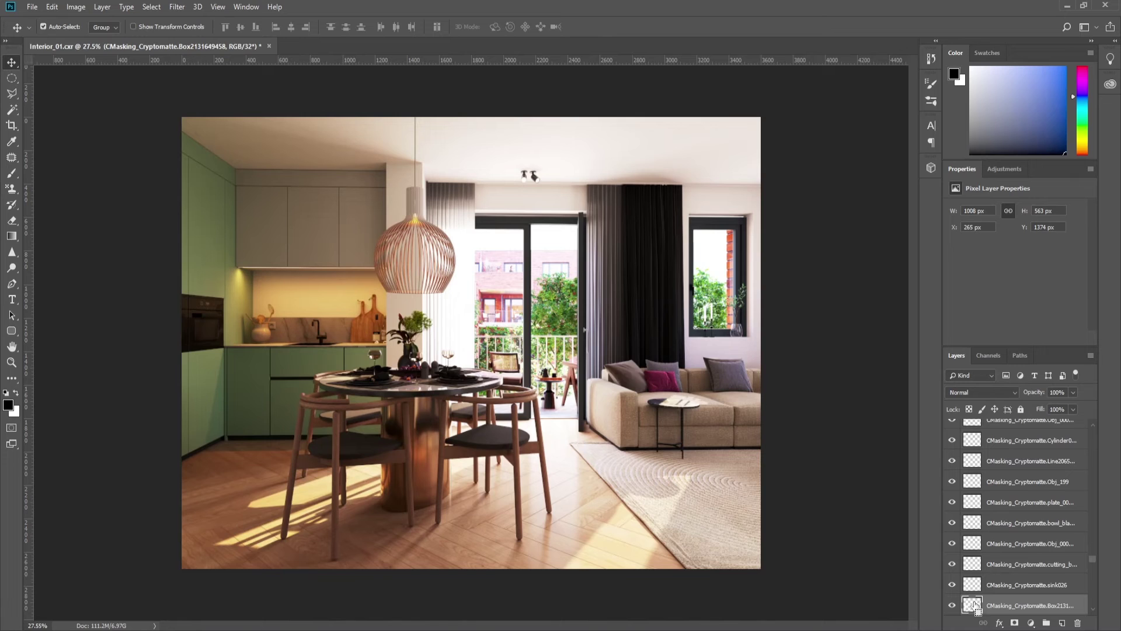
ctrl+click(974, 605)
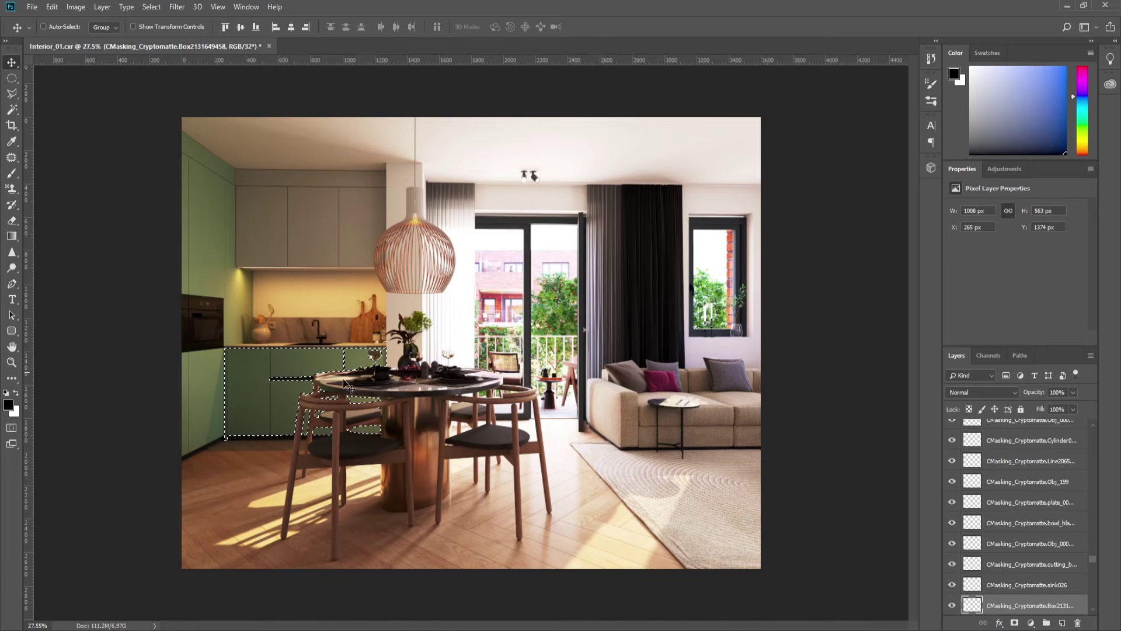
Select the magenta sofa cushion from its Cryptomatte mask layer
right_click(669, 387)
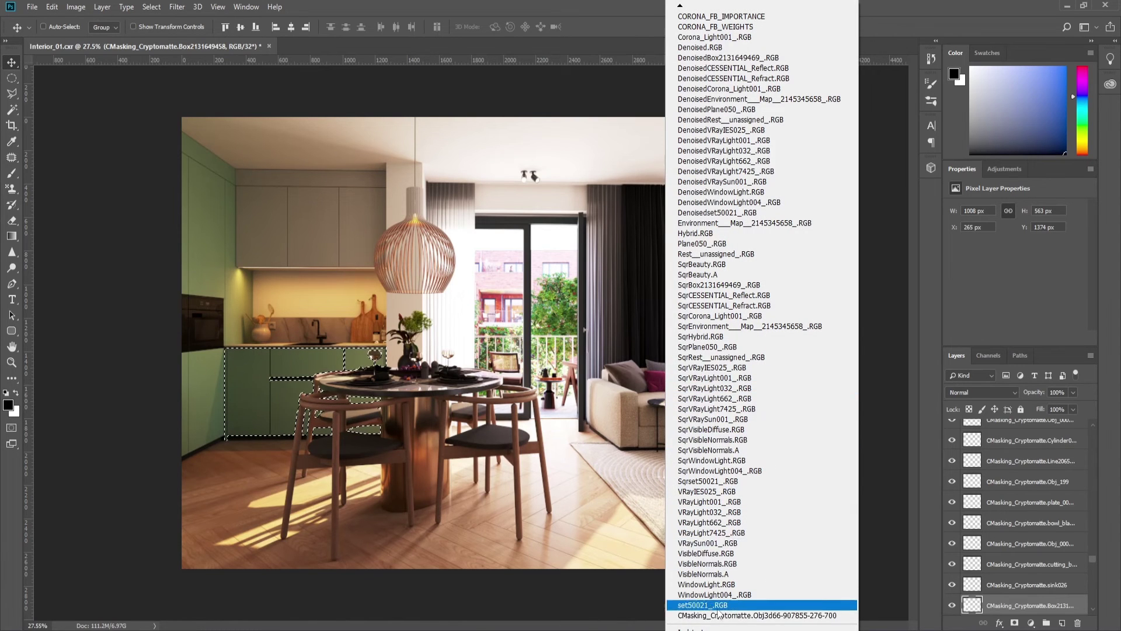
click(714, 617)
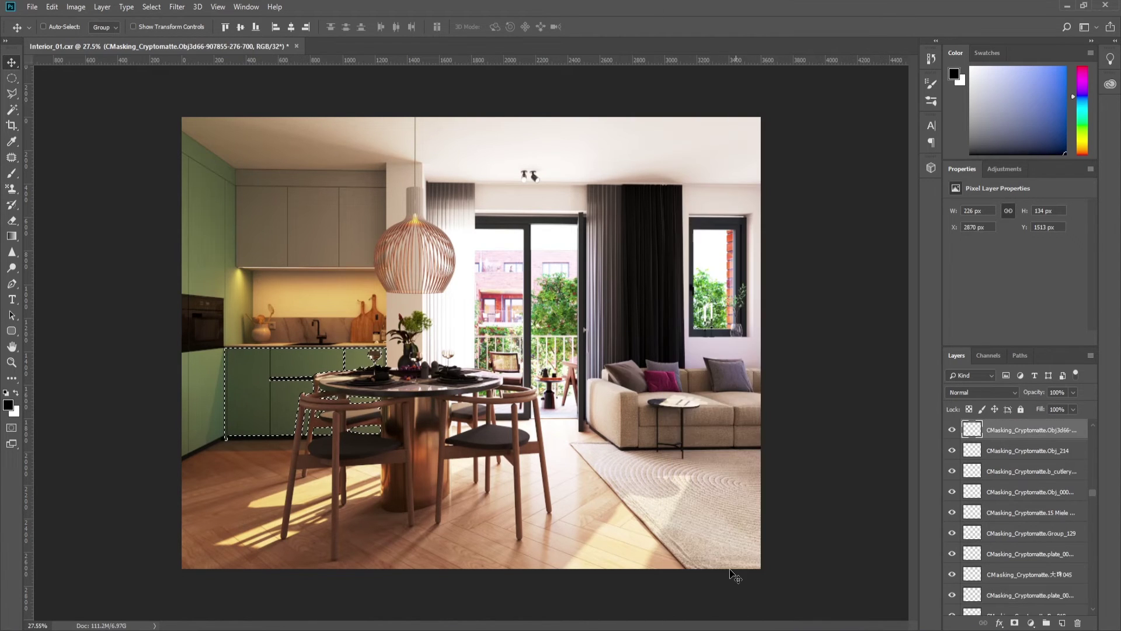
ctrl+click(973, 431)
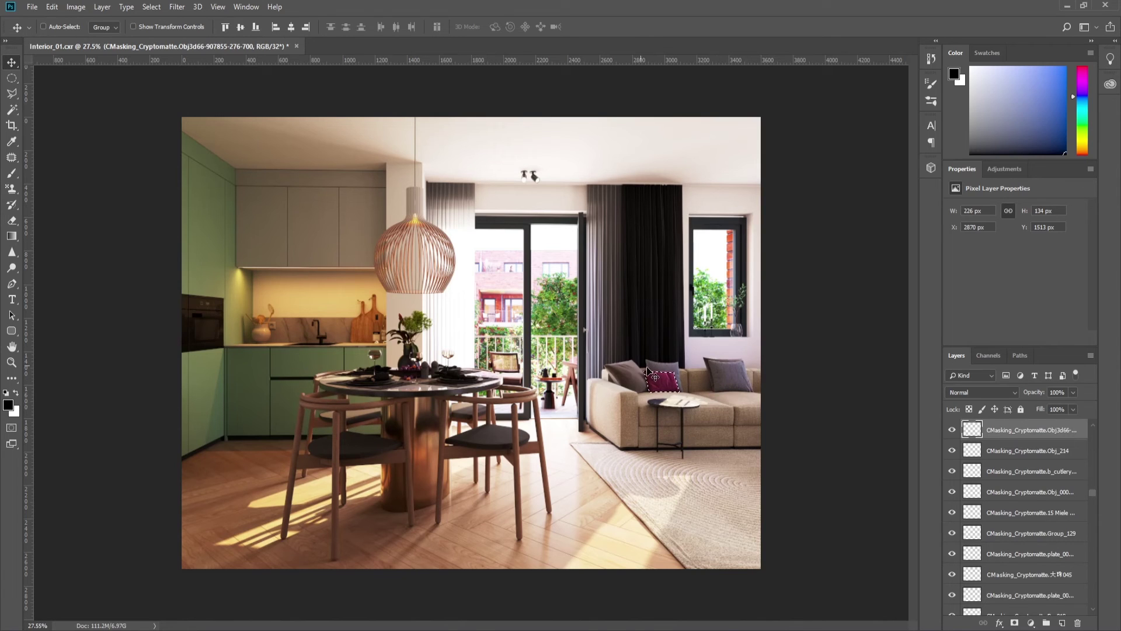